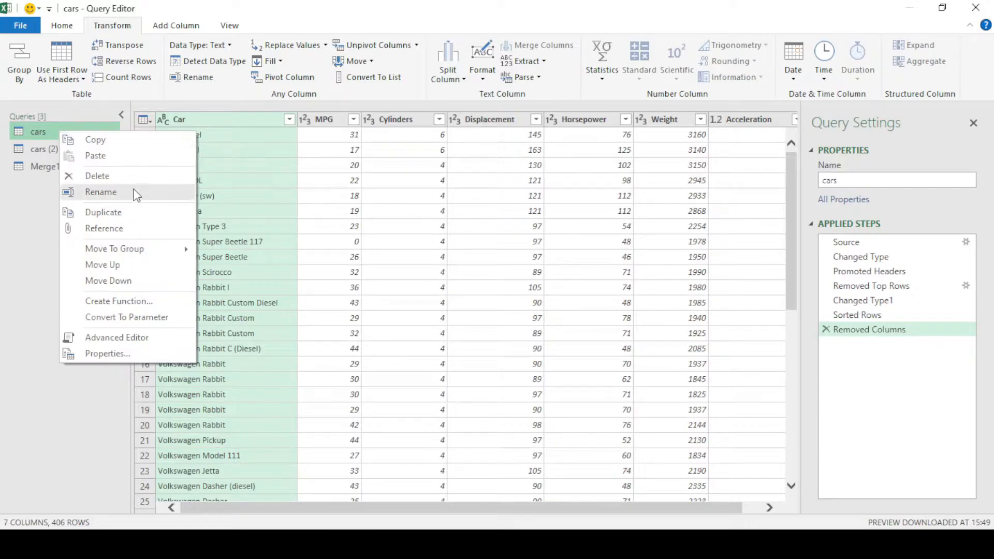
# - Duplicate the cars query
pyautogui.click(121, 212)
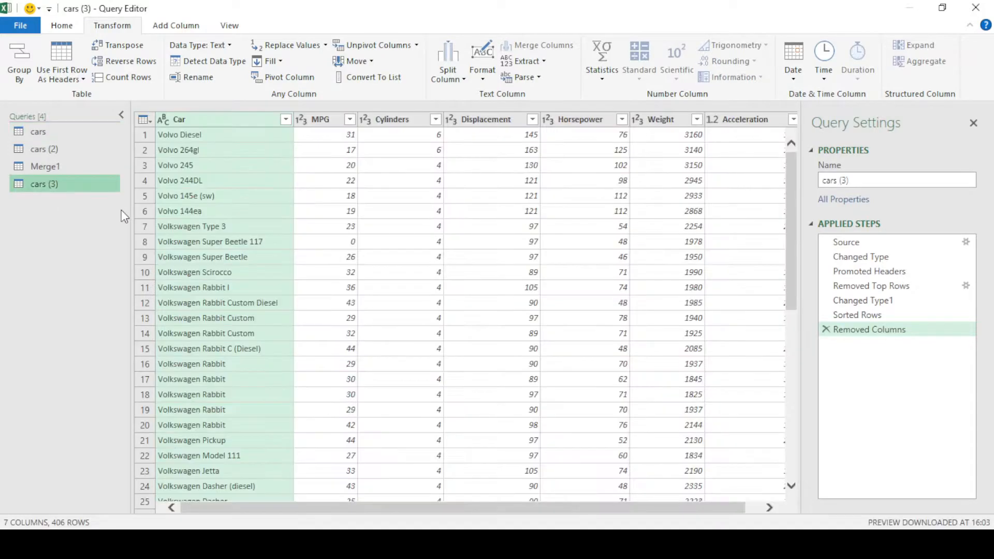
# - Group the rows of the duplicated query by Car using Count Rows, and delete that grouping step
pyautogui.click(16, 57)
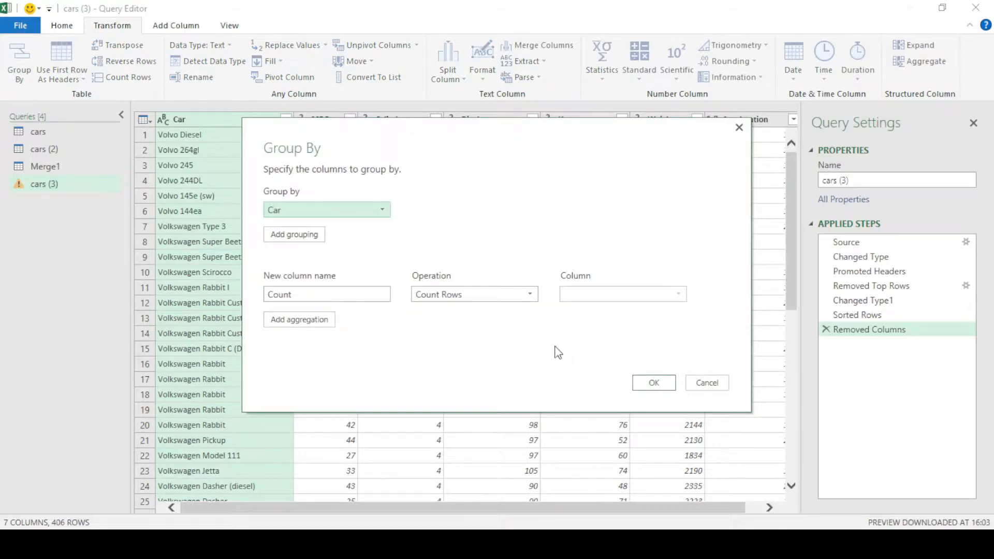
pyautogui.click(653, 383)
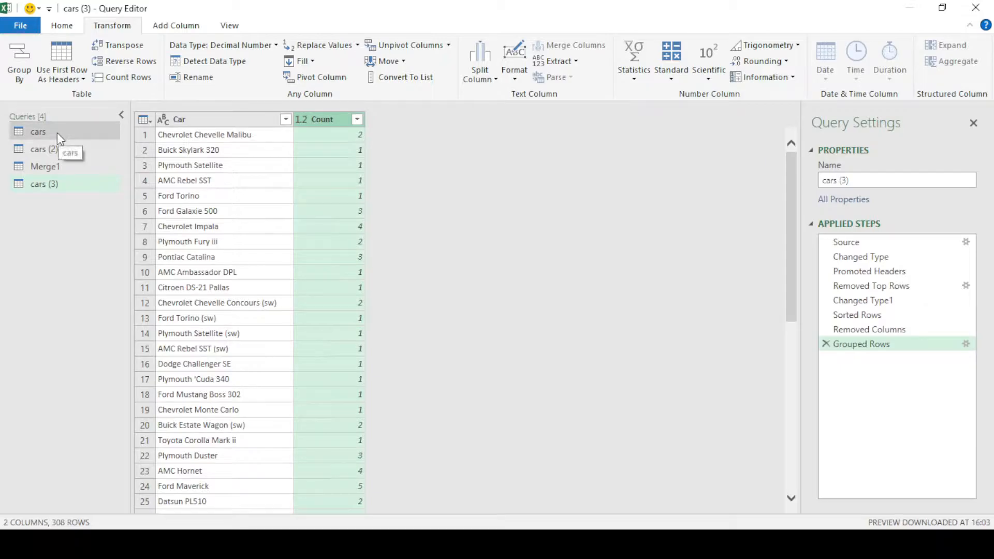
pyautogui.click(827, 344)
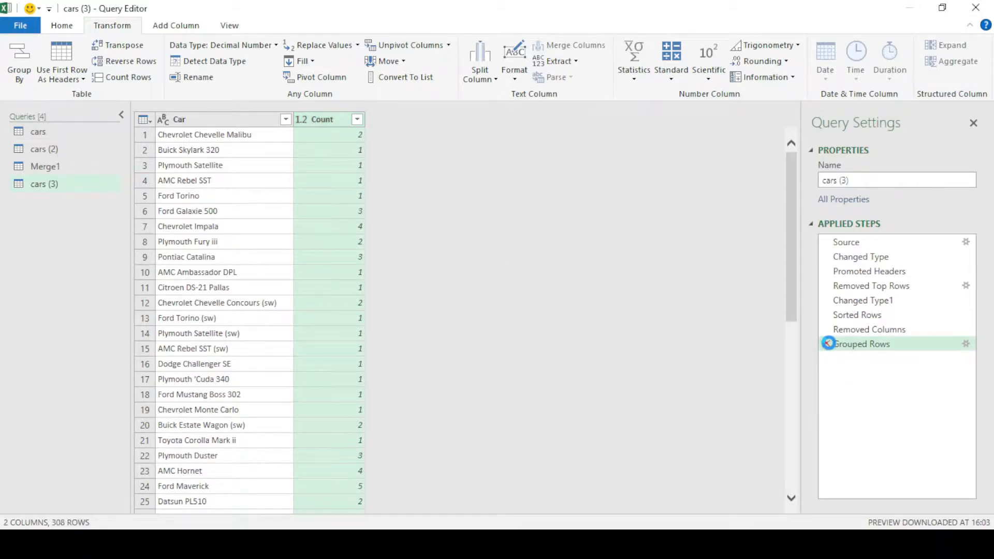
# - Transpose the cars (3) table and transpose it back, then delete both transpose steps from the query
pyautogui.click(194, 117)
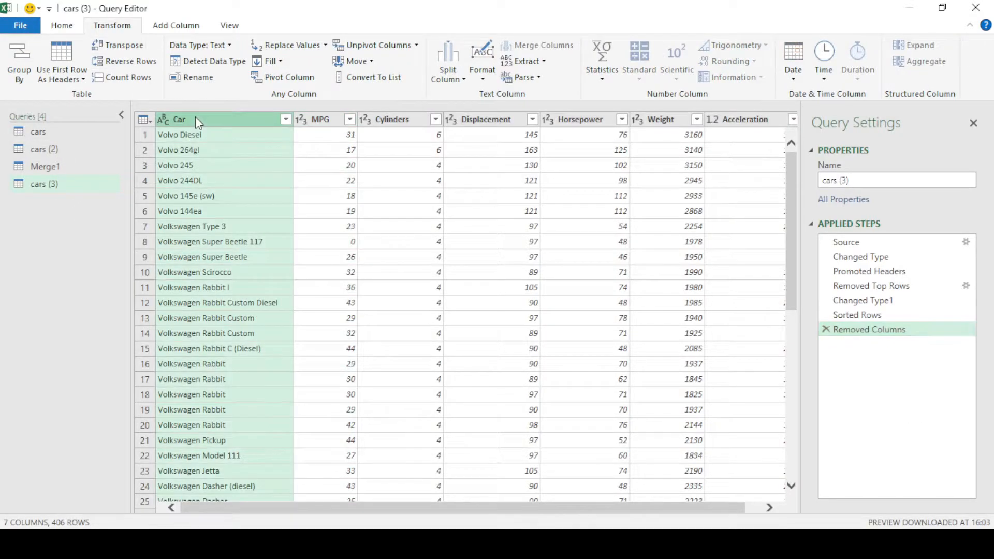
pyautogui.click(126, 50)
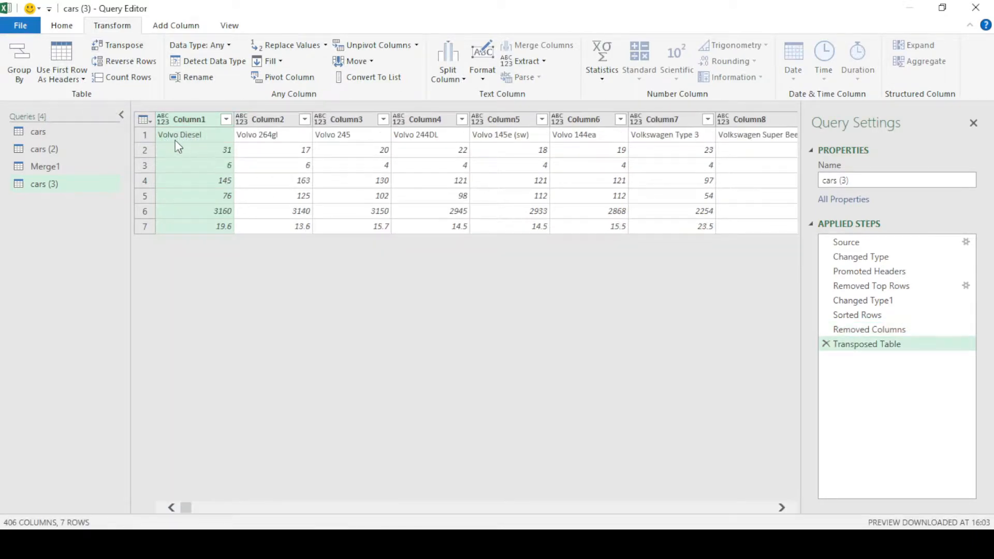
pyautogui.click(120, 46)
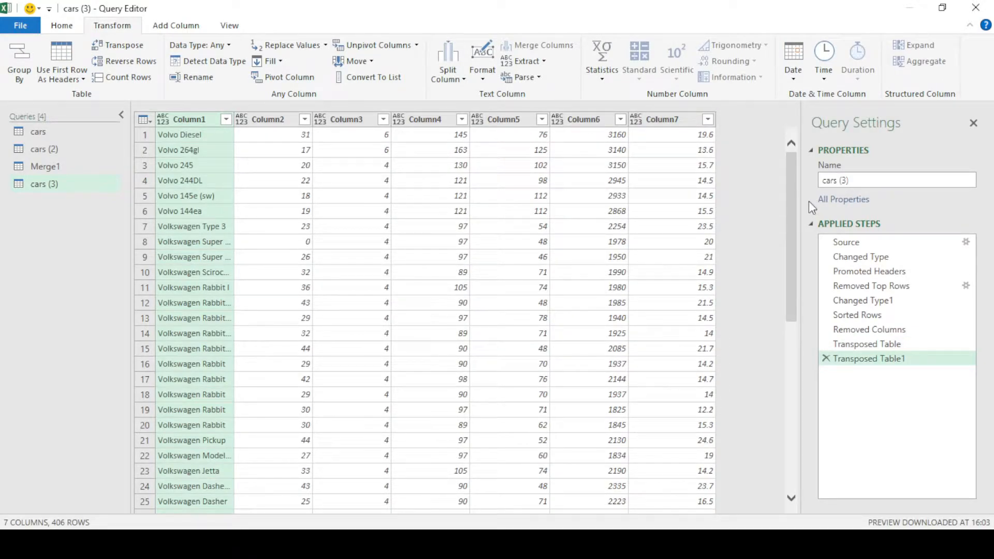
pyautogui.scroll(-4, 651, 262)
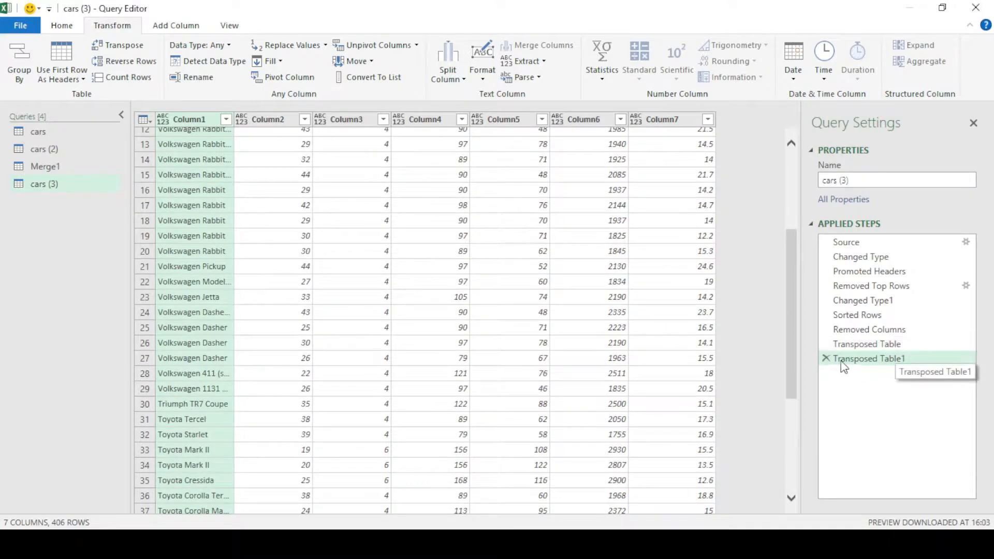
pyautogui.click(825, 358)
pyautogui.click(825, 344)
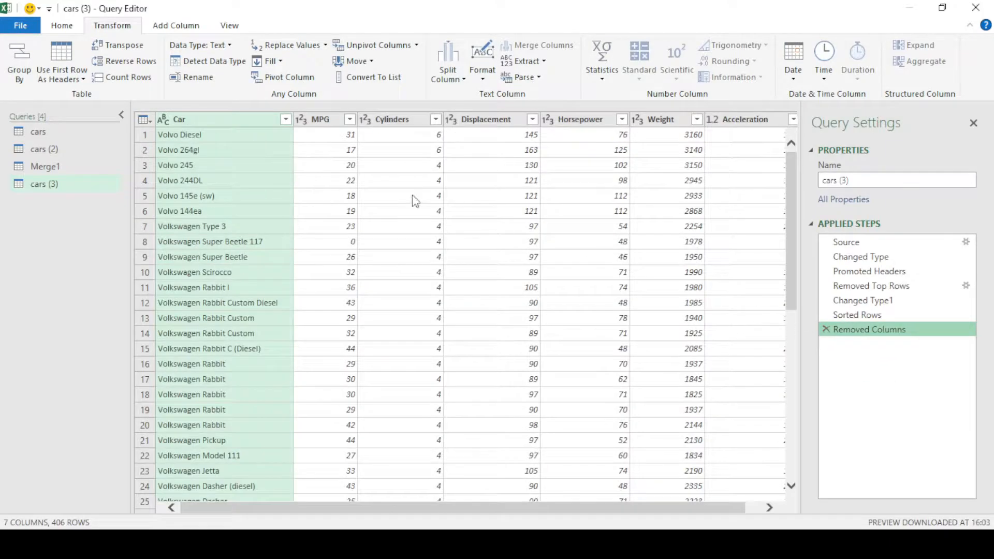
# - Reverse the row order of the cars (3) table twice so both reversals are recorded
pyautogui.click(149, 65)
pyautogui.click(148, 64)
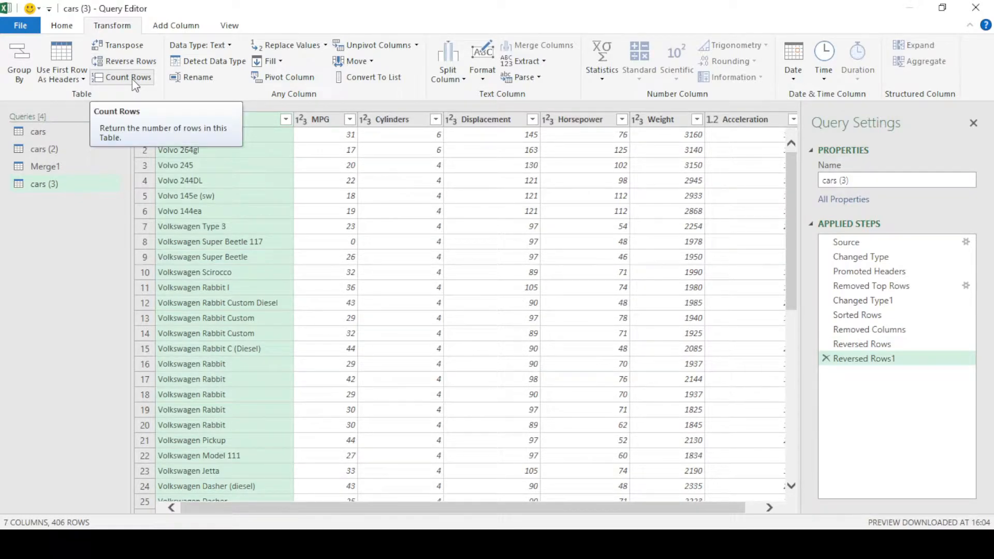
# - Count the rows of the cars (3) table, and delete the counting step
pyautogui.click(132, 79)
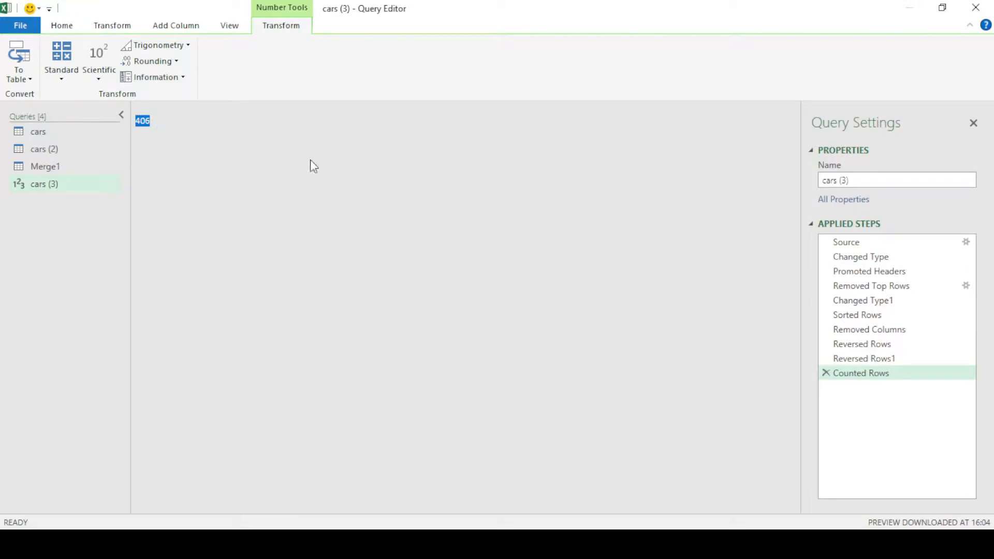
pyautogui.click(825, 372)
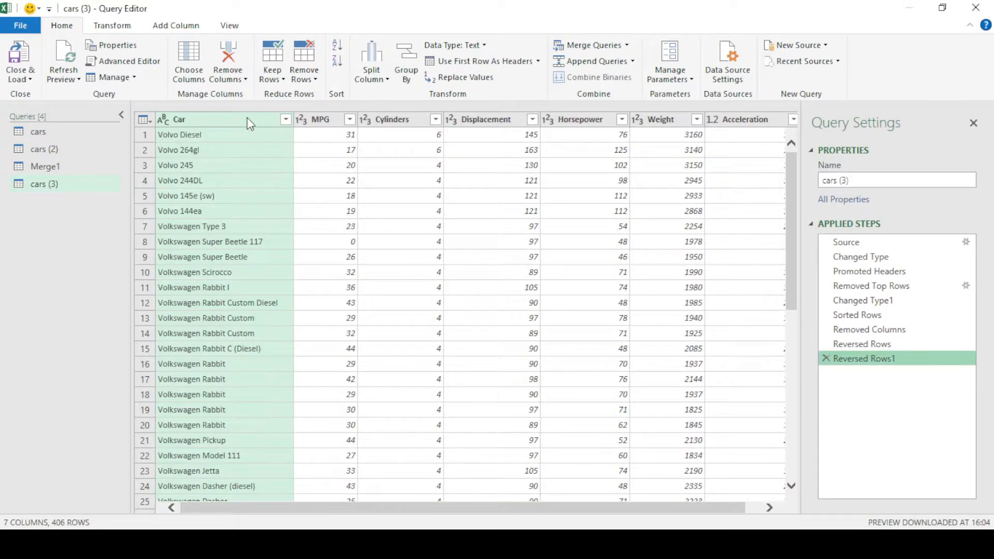
# - Rename the Car column as "Car model name"
pyautogui.click(123, 31)
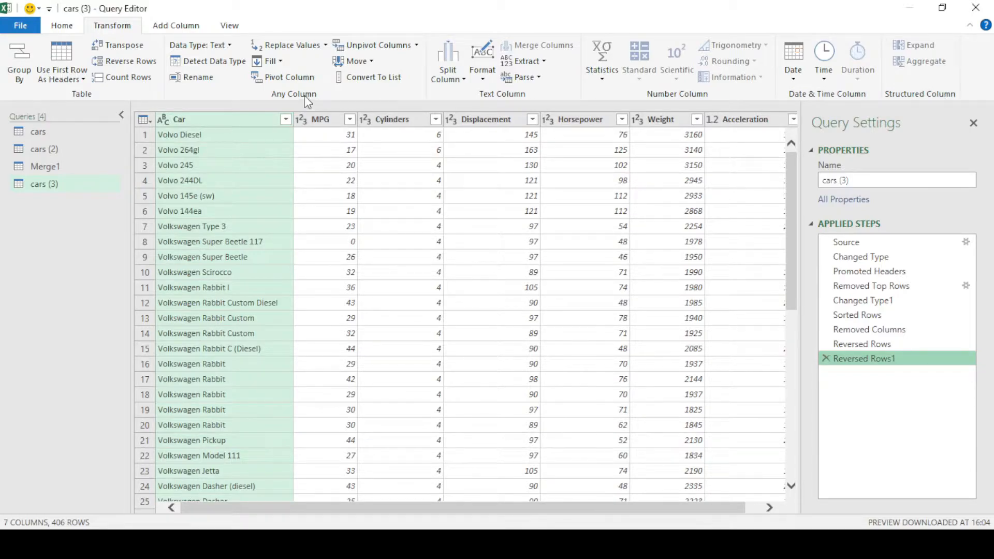
pyautogui.click(221, 49)
pyautogui.click(219, 48)
pyautogui.click(210, 79)
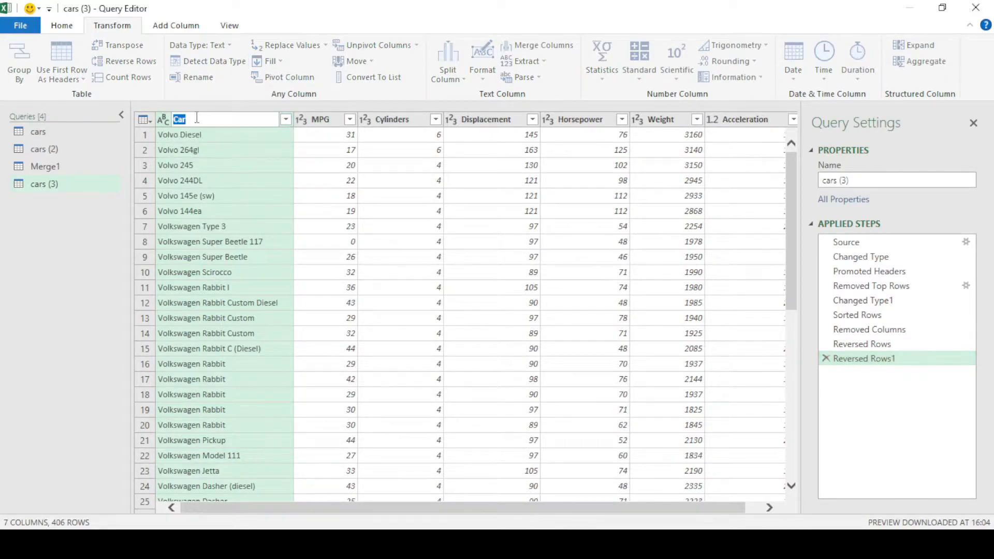
pyautogui.click(197, 118)
pyautogui.press('Return')
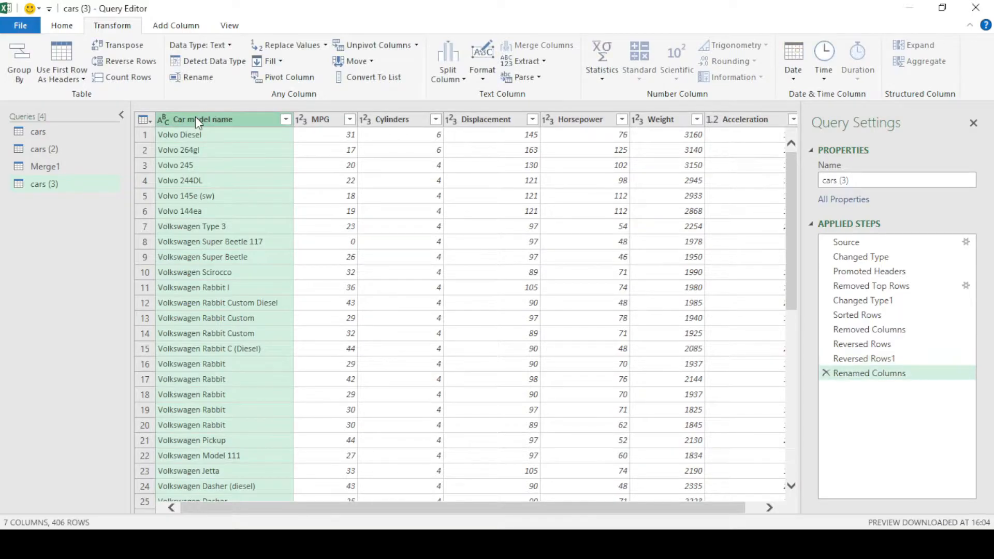
pyautogui.click(214, 83)
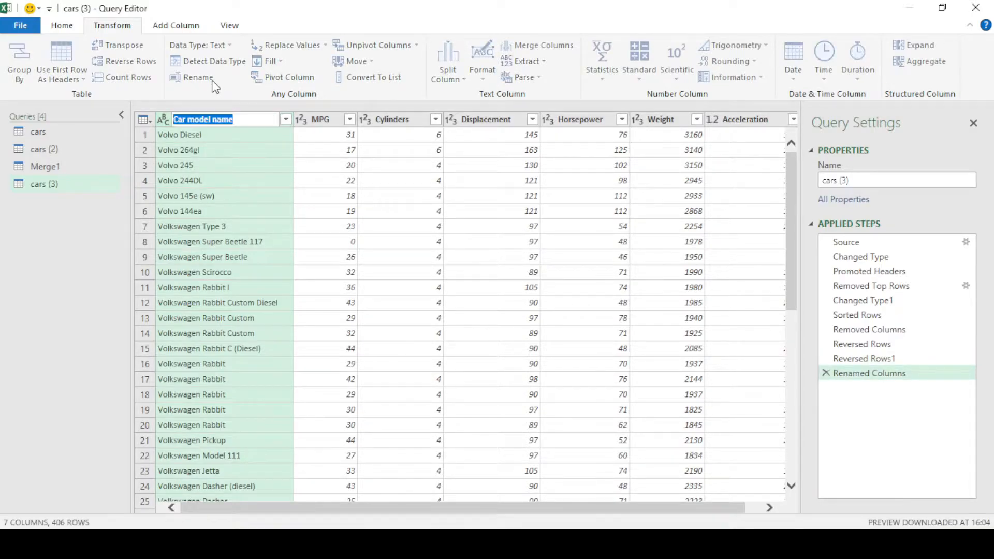
pyautogui.click(76, 238)
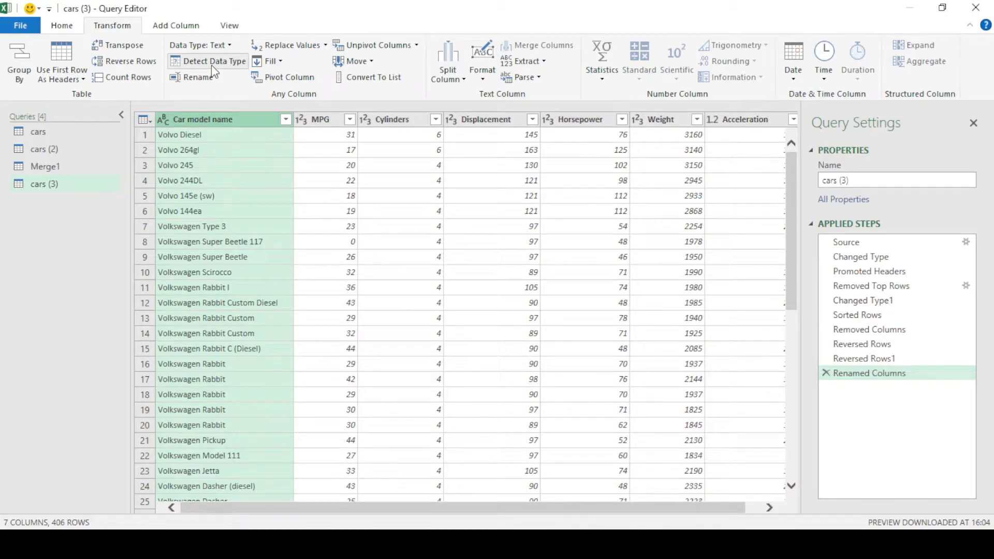
pyautogui.click(313, 51)
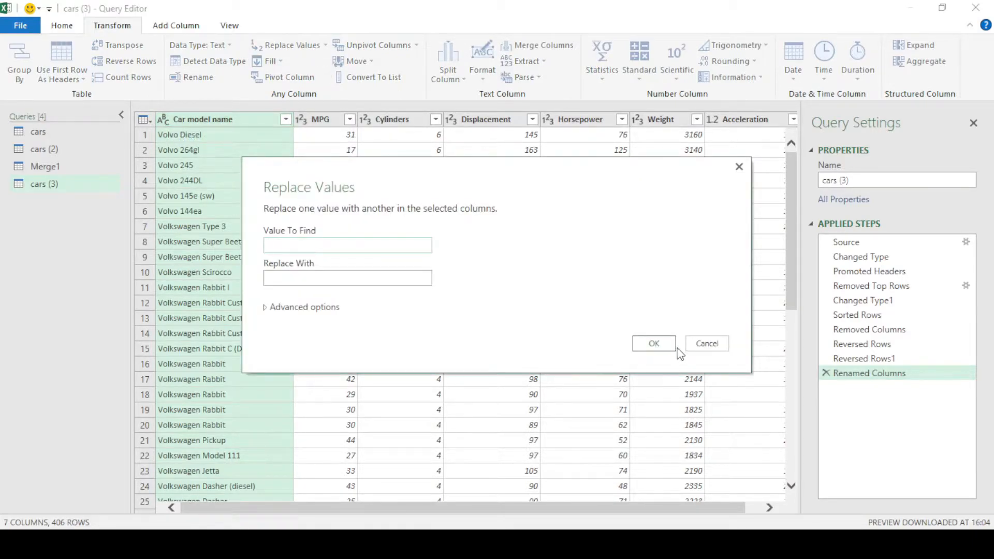
pyautogui.click(707, 343)
# - Fill the Car model name column down, and delete the fill step
pyautogui.click(280, 62)
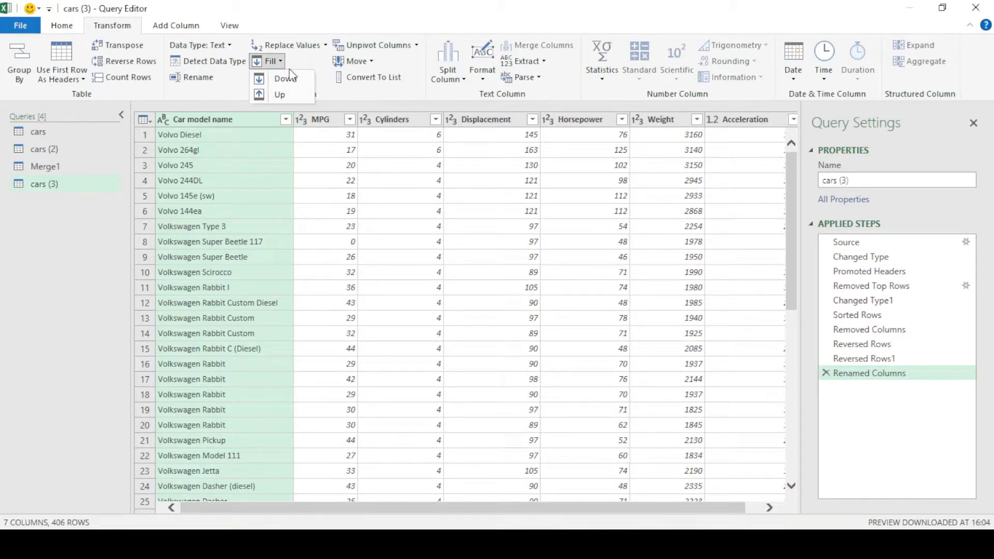
pyautogui.click(292, 78)
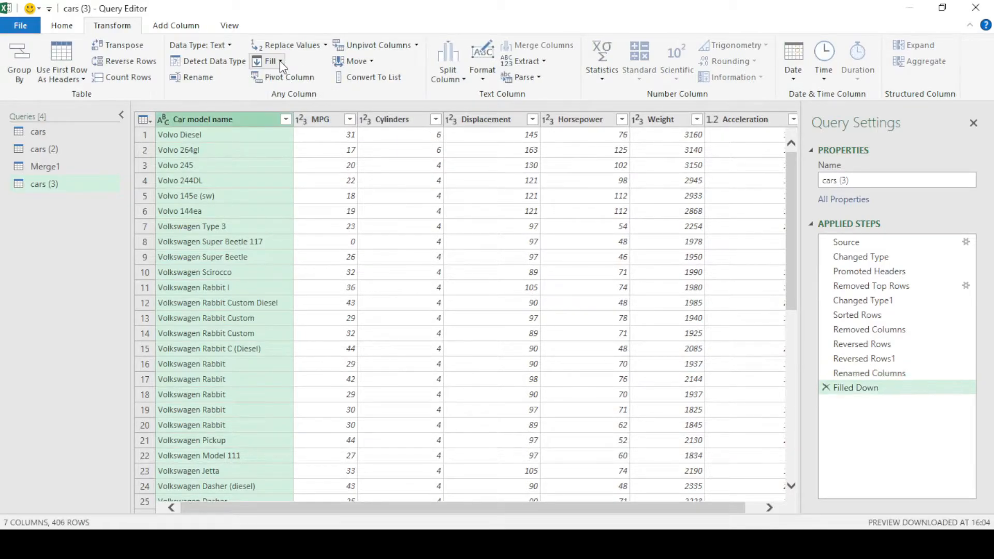
pyautogui.click(825, 387)
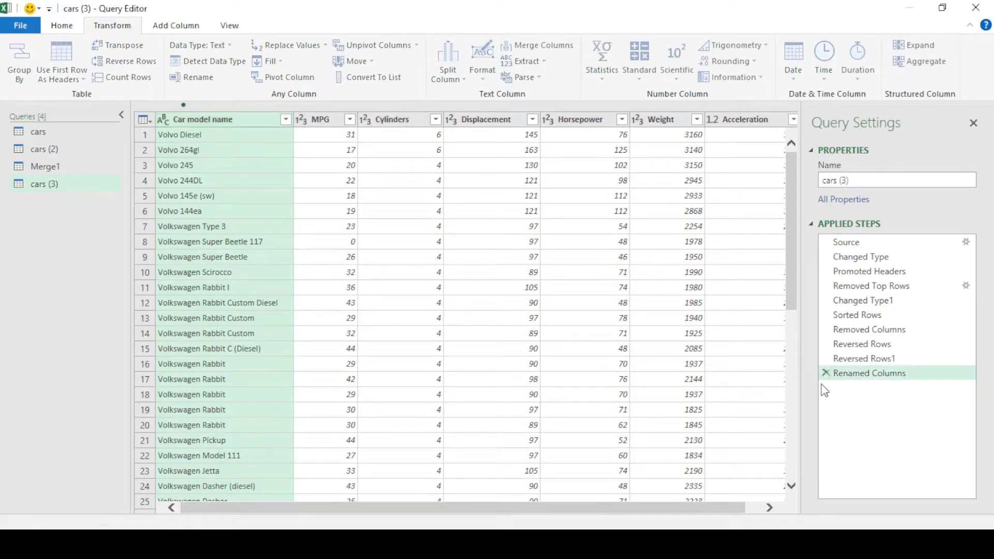
# - Pivot the Car model name column with MPG as the values column, inspect the result, and delete the pivot step
pyautogui.click(312, 83)
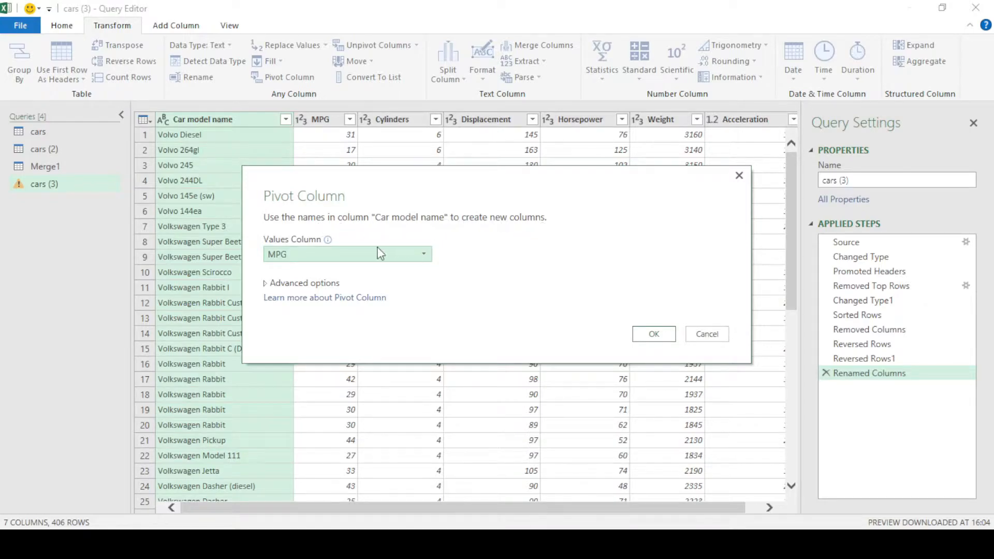
pyautogui.click(315, 255)
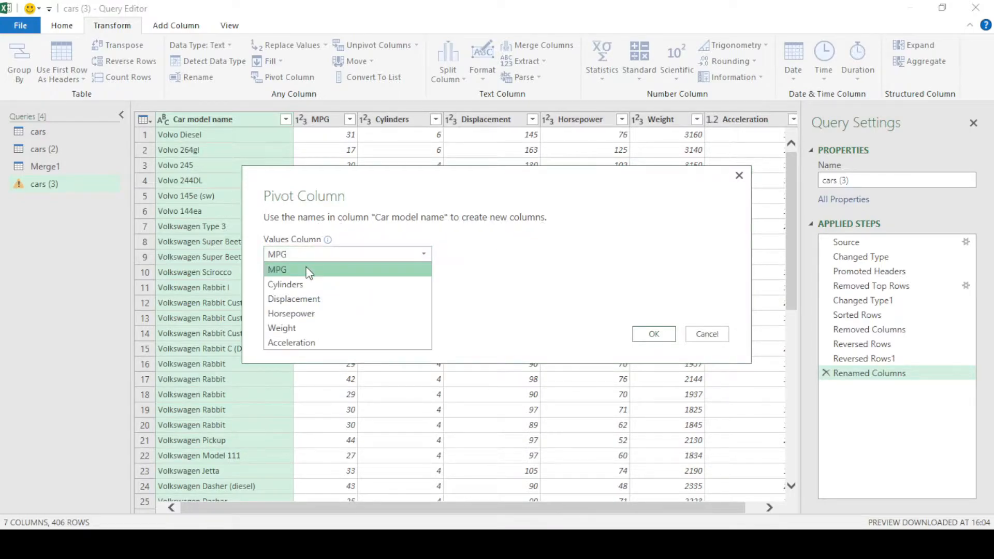
pyautogui.click(306, 268)
pyautogui.click(653, 334)
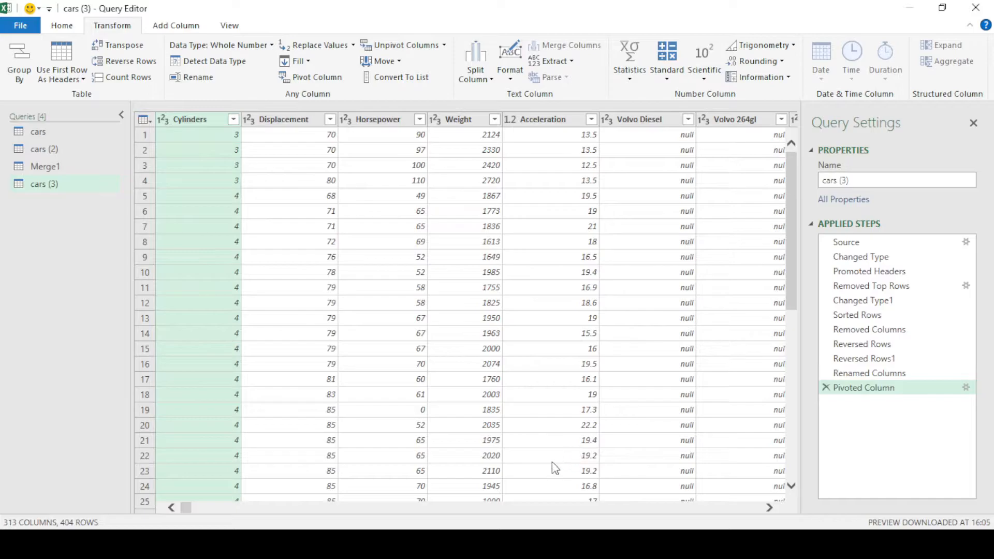
pyautogui.moveTo(185, 507); pyautogui.dragTo(132, 494)
pyautogui.click(825, 387)
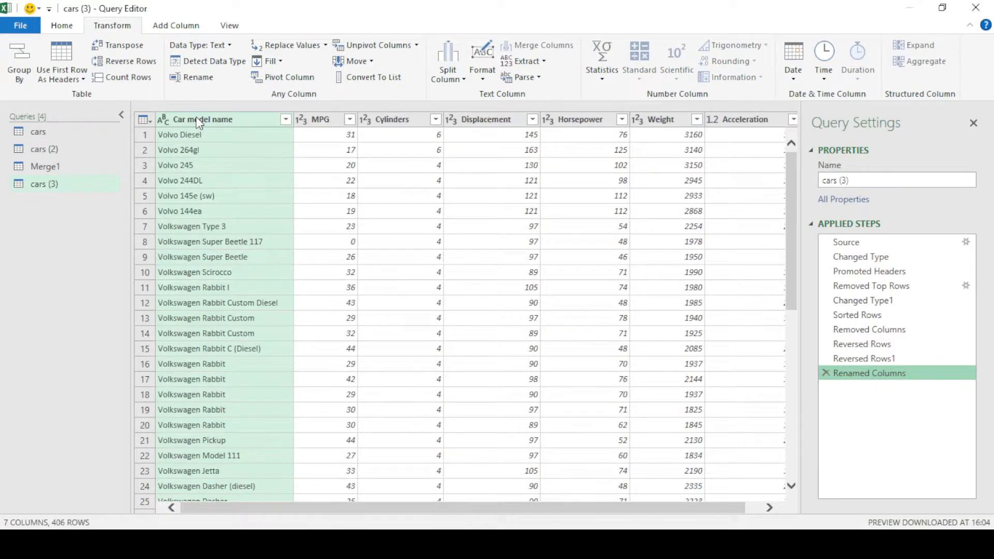
# - Pivot the Car model name column with Cylinders as the values column and Sum as the aggregate function
pyautogui.hotkey('ctrl', 'a')
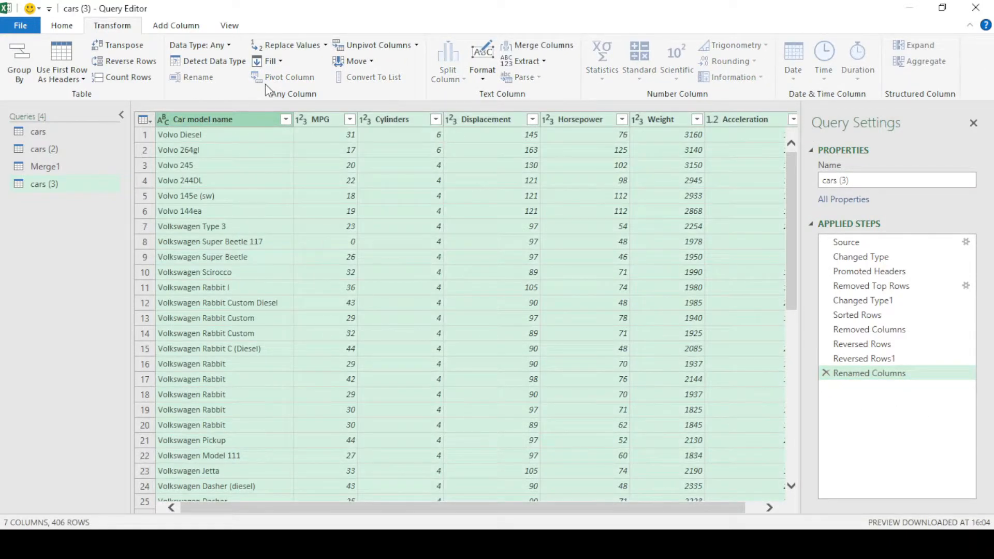
pyautogui.click(239, 123)
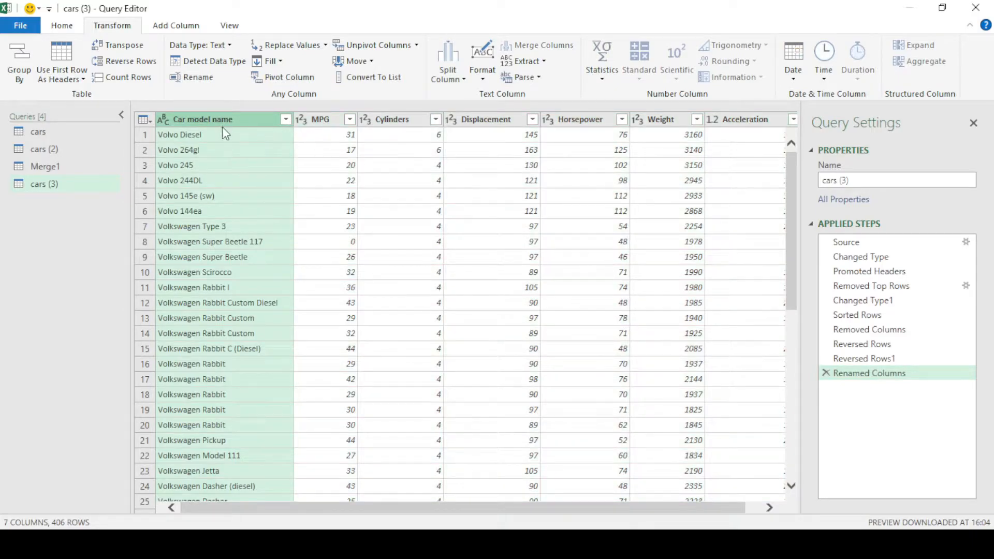
pyautogui.click(312, 120)
pyautogui.click(252, 123)
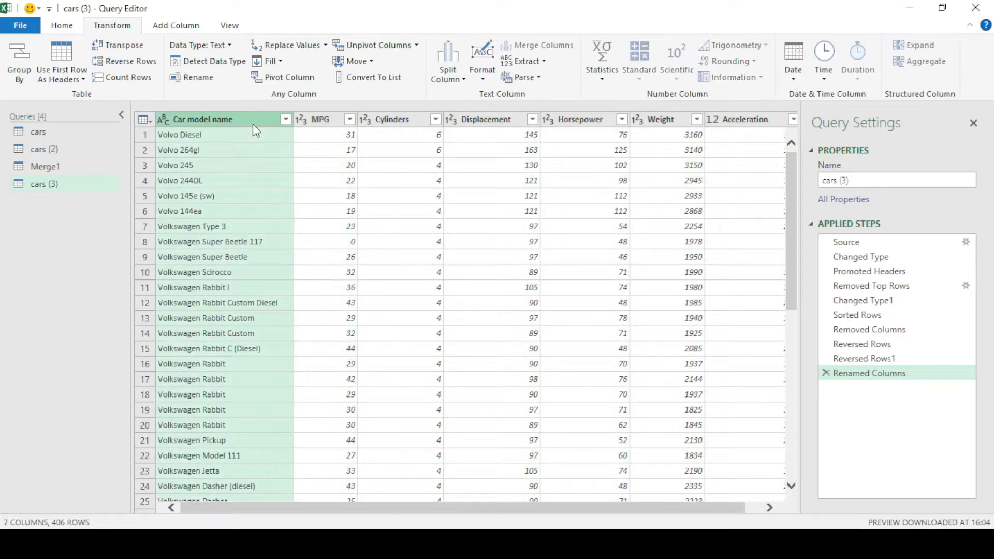
pyautogui.click(313, 79)
pyautogui.click(317, 283)
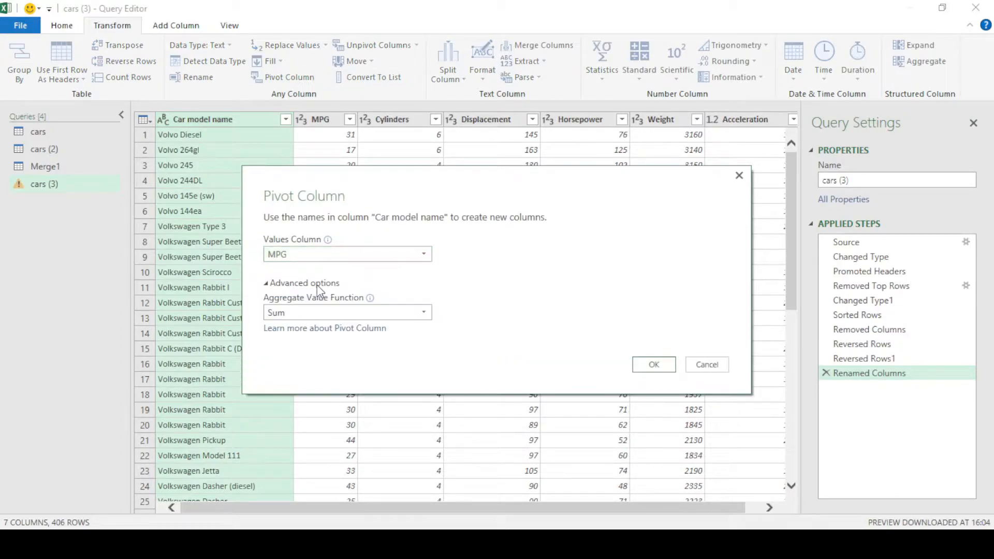
pyautogui.click(334, 312)
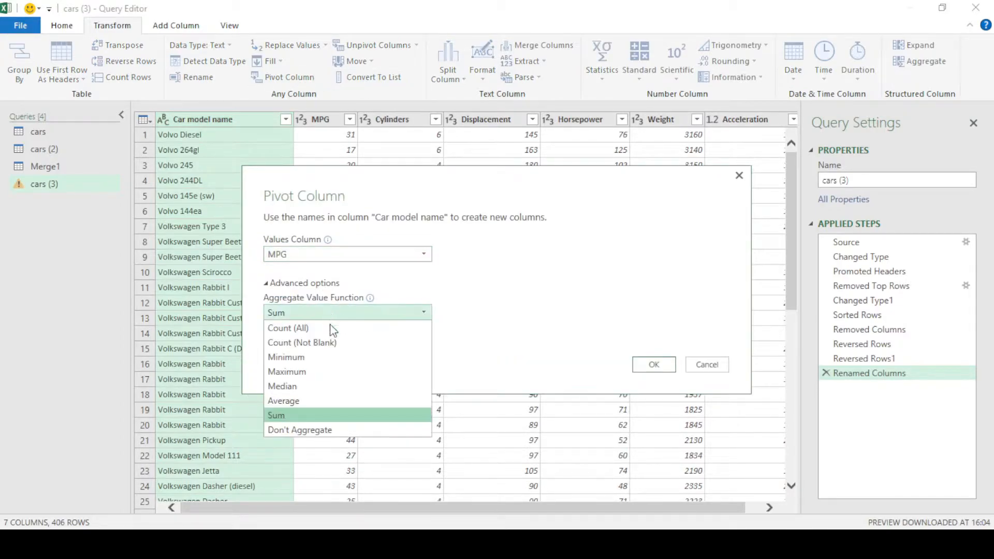
pyautogui.click(321, 413)
pyautogui.click(372, 256)
pyautogui.click(356, 283)
pyautogui.click(649, 366)
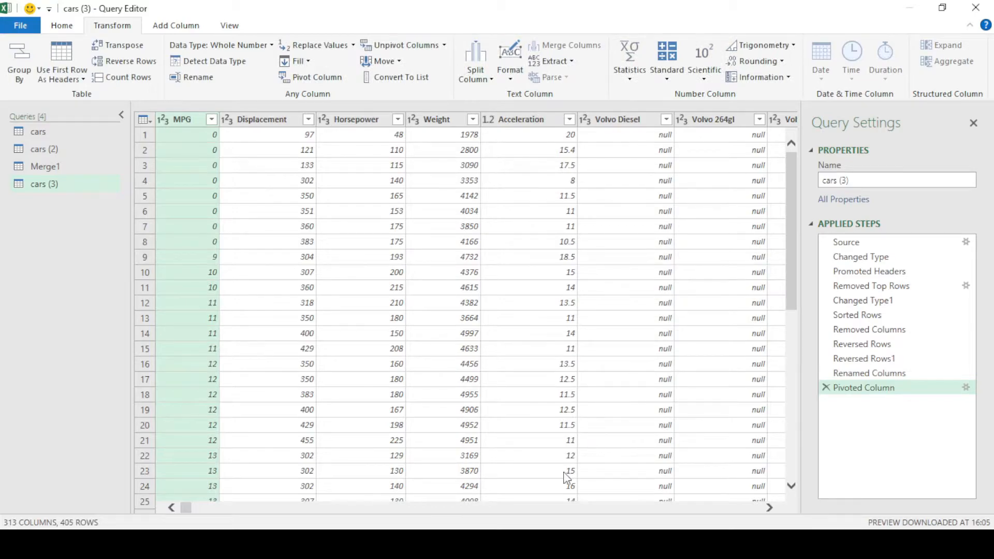
# - Filter the Volvo Diesel column to exclude null values
pyautogui.moveTo(188, 505); pyautogui.dragTo(191, 506)
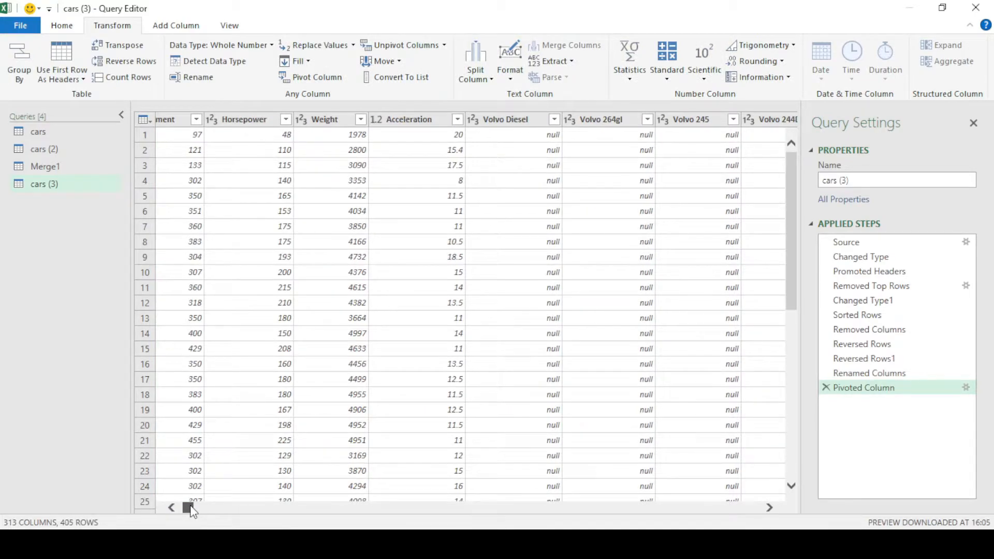
pyautogui.click(553, 119)
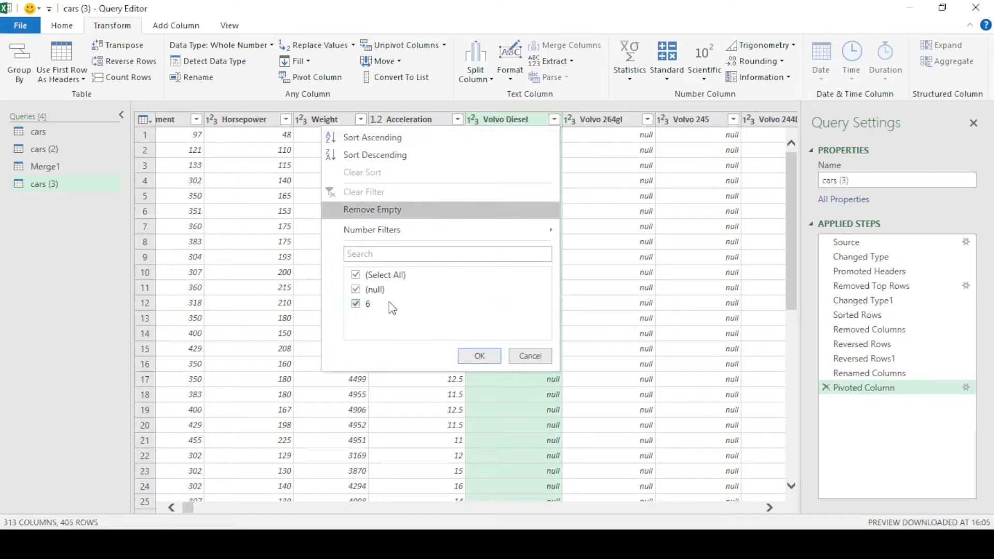
pyautogui.click(374, 290)
pyautogui.click(476, 357)
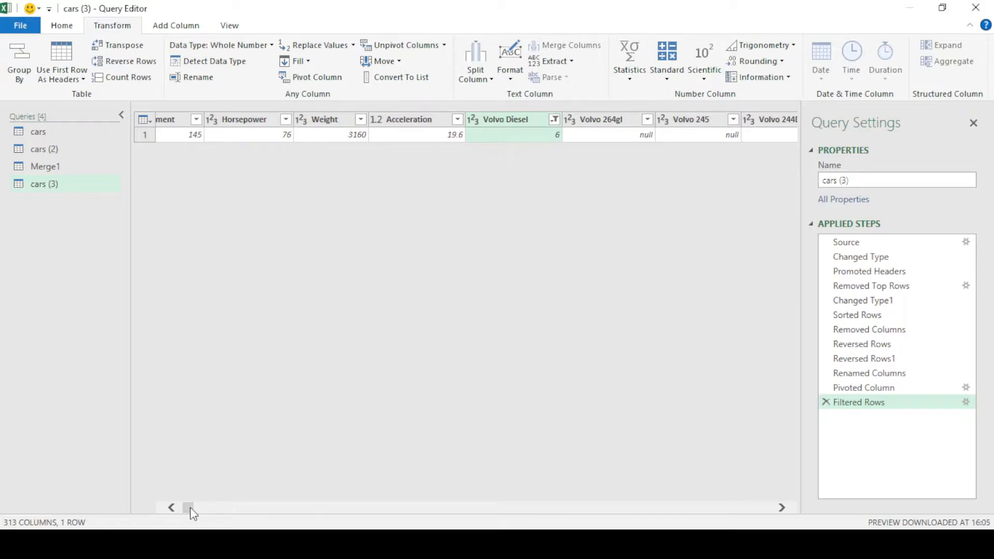
pyautogui.click(172, 508)
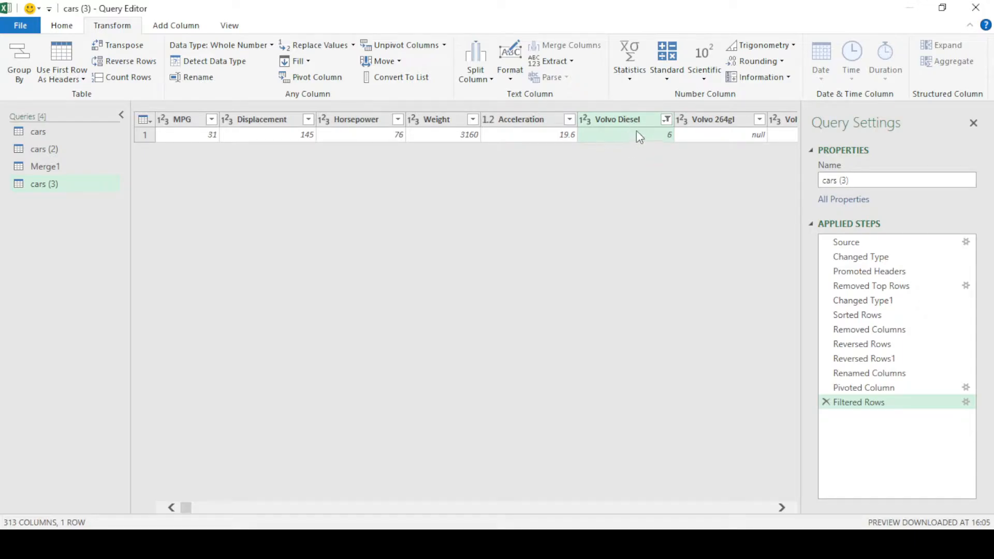
# - Delete the row filter and pivot steps from the cars (3) query
pyautogui.click(825, 401)
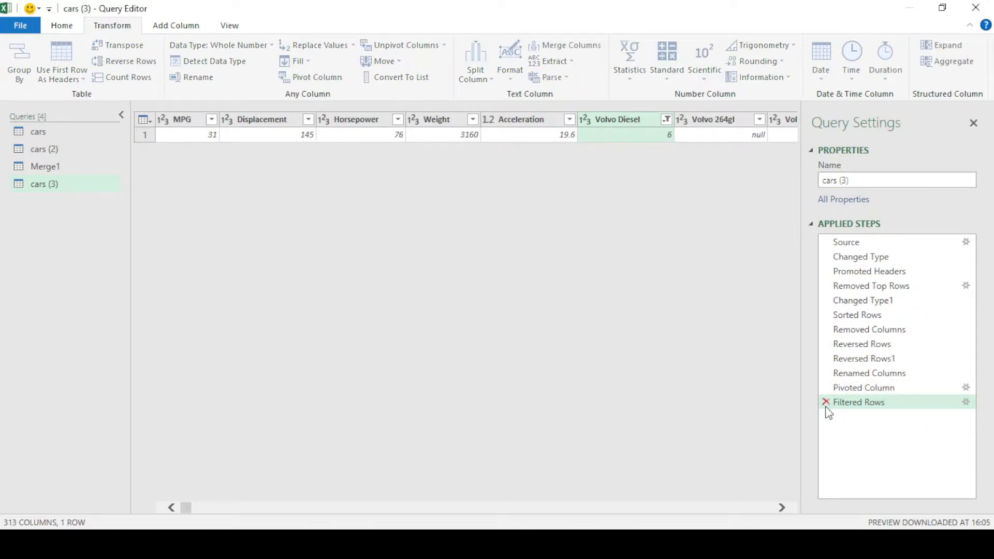
pyautogui.click(825, 387)
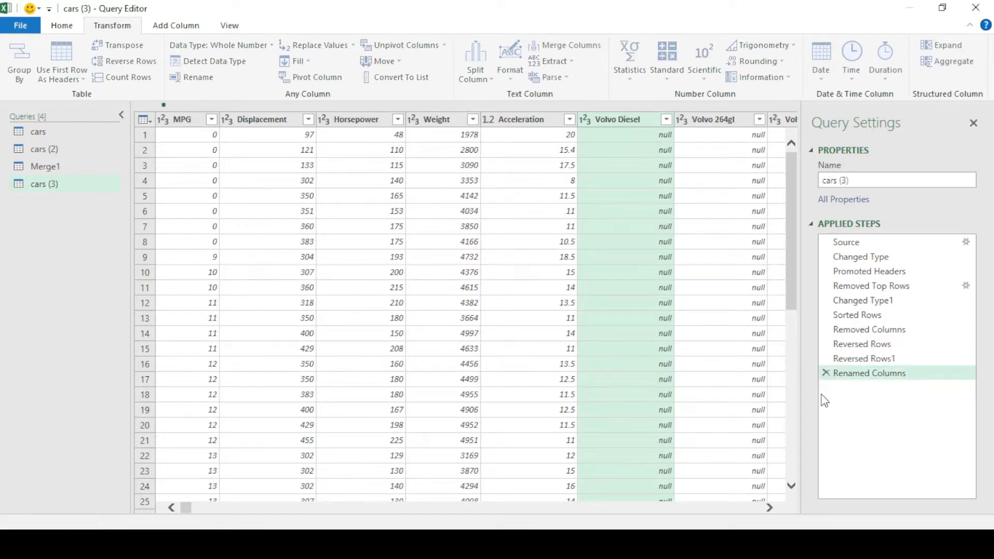
pyautogui.click(444, 46)
pyautogui.click(445, 46)
# - Place the Car model name column after MPG, and move it one position back to the left
pyautogui.click(384, 61)
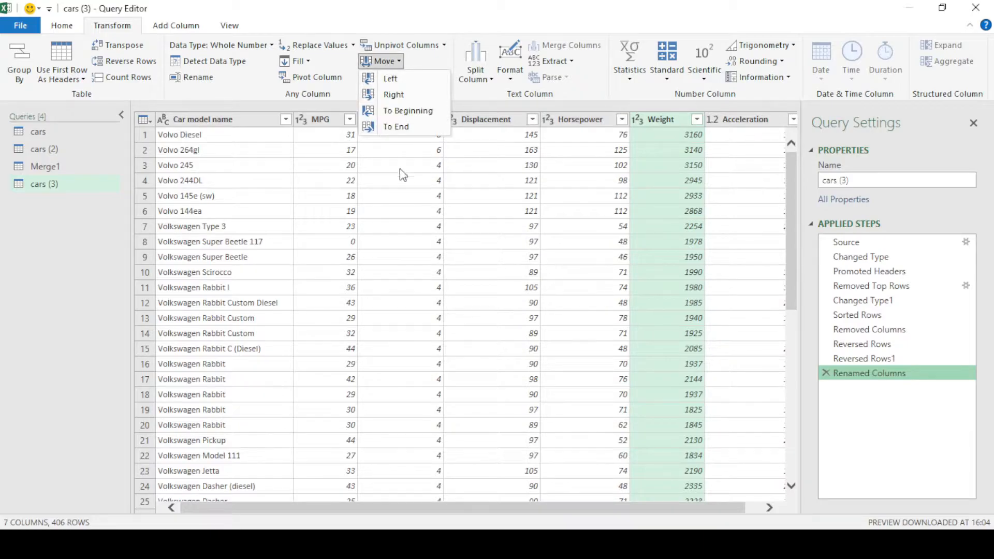
pyautogui.click(298, 164)
pyautogui.moveTo(221, 124); pyautogui.dragTo(373, 121)
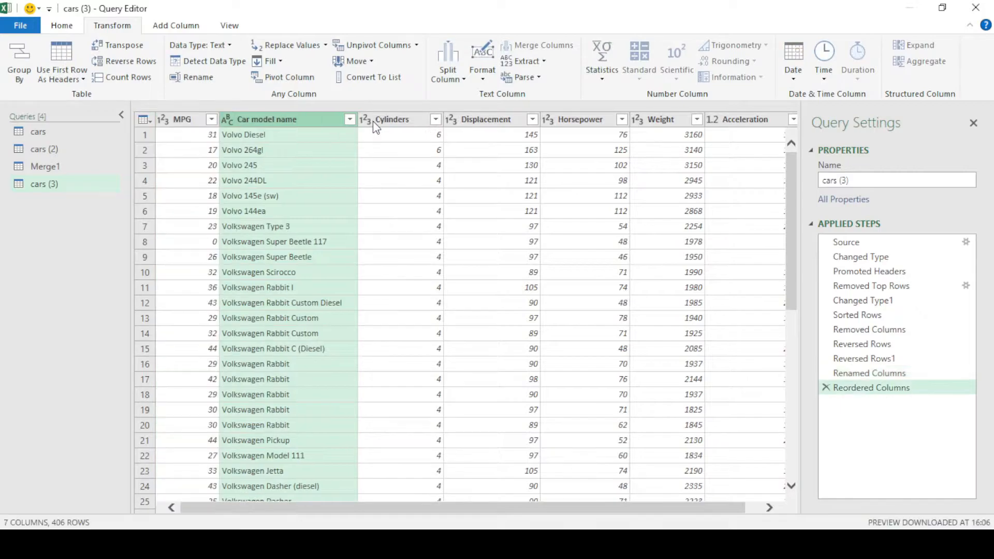
pyautogui.click(371, 61)
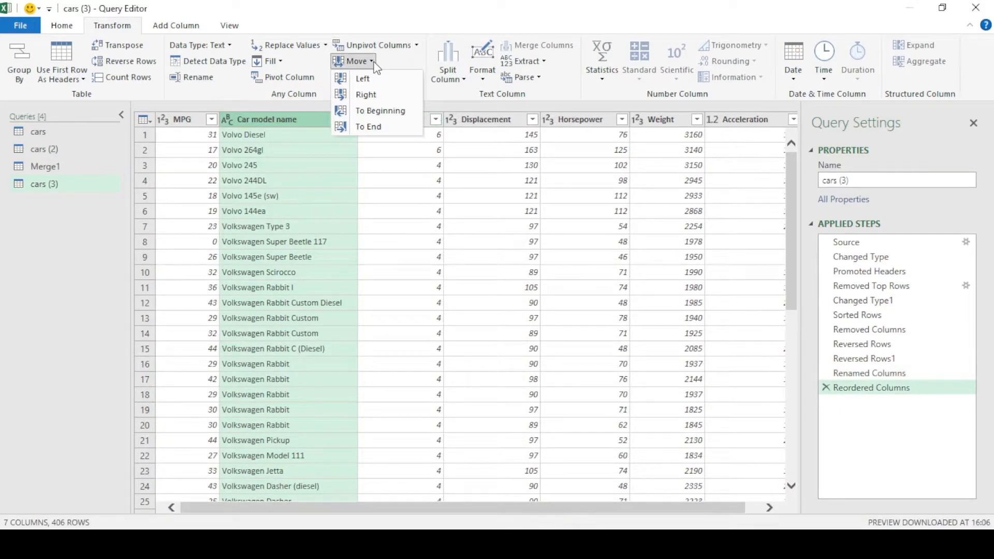
pyautogui.click(362, 78)
# - Move the Car model name column one position right, and return it to the beginning of the table
pyautogui.click(370, 64)
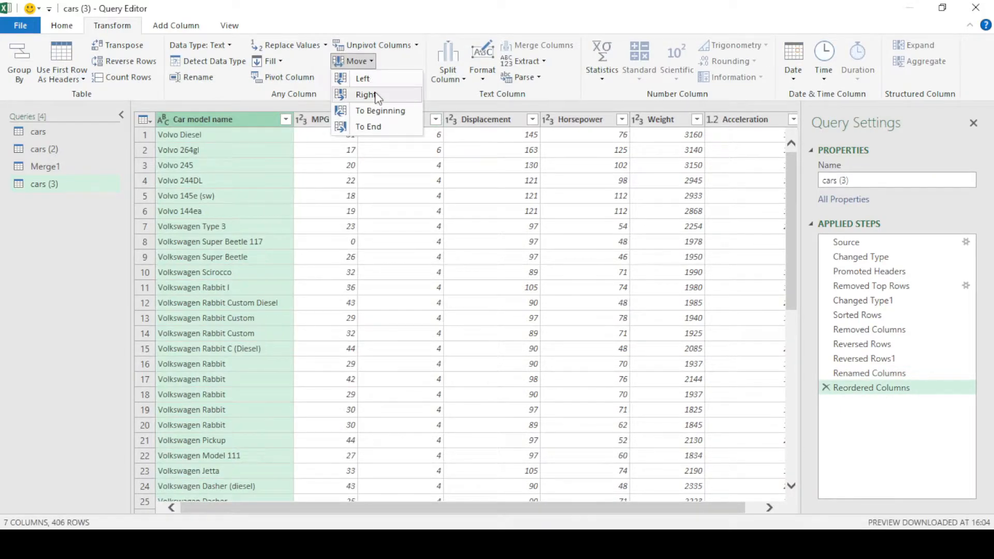
pyautogui.click(373, 95)
pyautogui.click(362, 61)
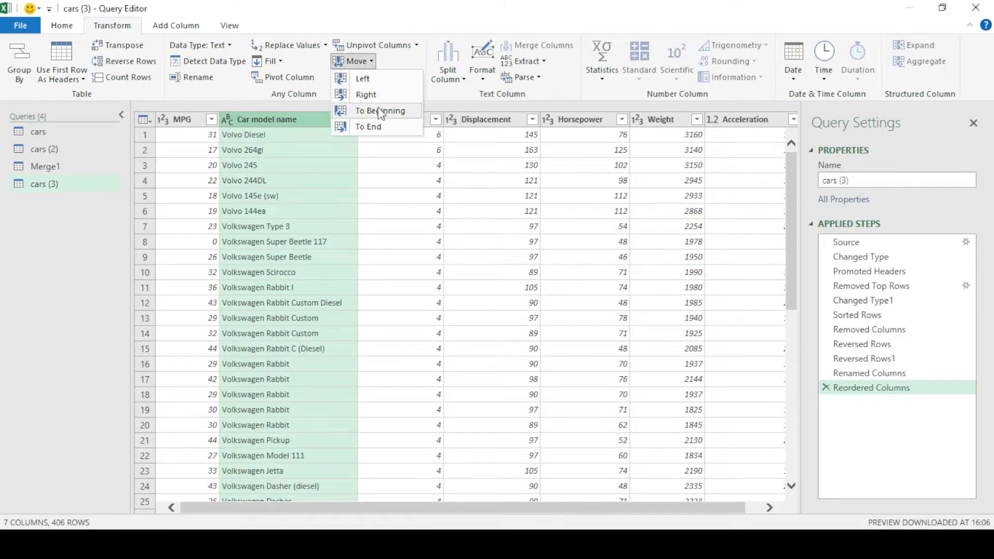
pyautogui.click(380, 111)
# - Move the Car model name column to the end of the table, and bring it back to the beginning
pyautogui.click(357, 61)
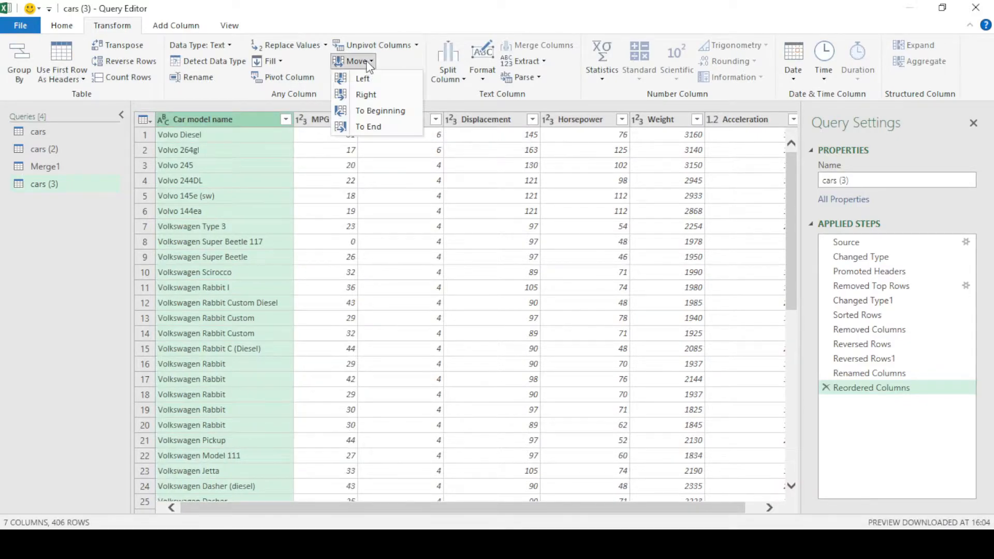
pyautogui.click(380, 127)
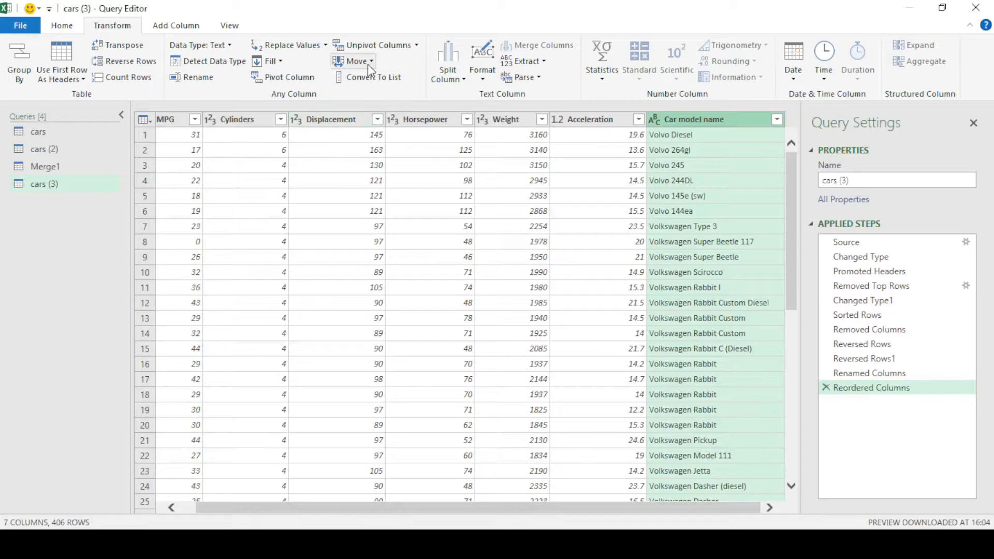
pyautogui.click(356, 61)
pyautogui.click(381, 110)
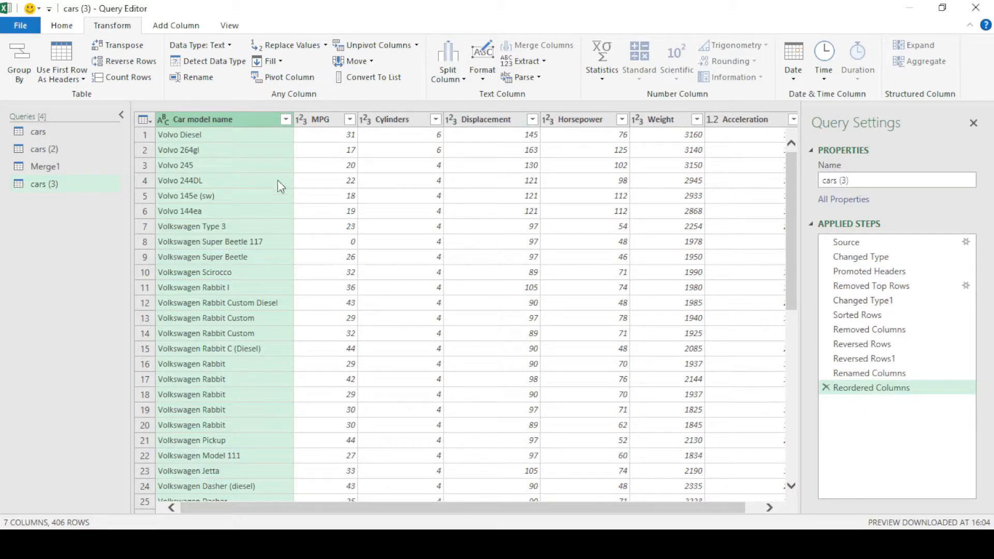
# - Convert the Car model name column to a list, and delete the conversion step
pyautogui.click(383, 83)
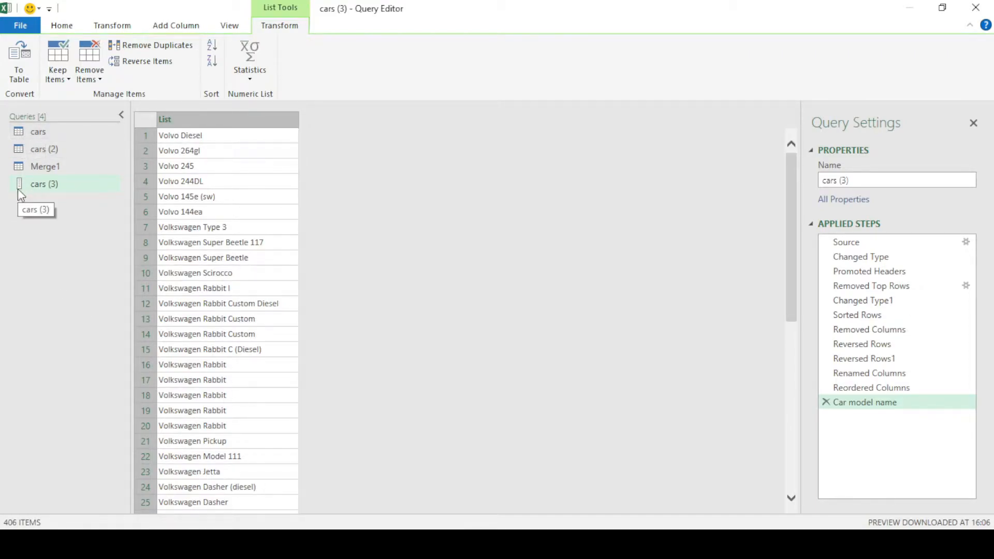
pyautogui.click(827, 402)
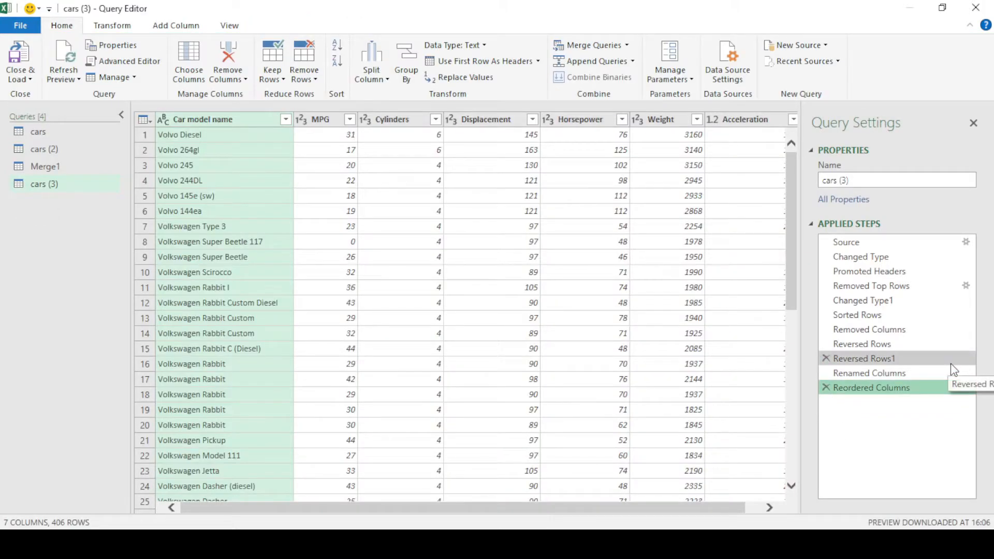
pyautogui.click(115, 24)
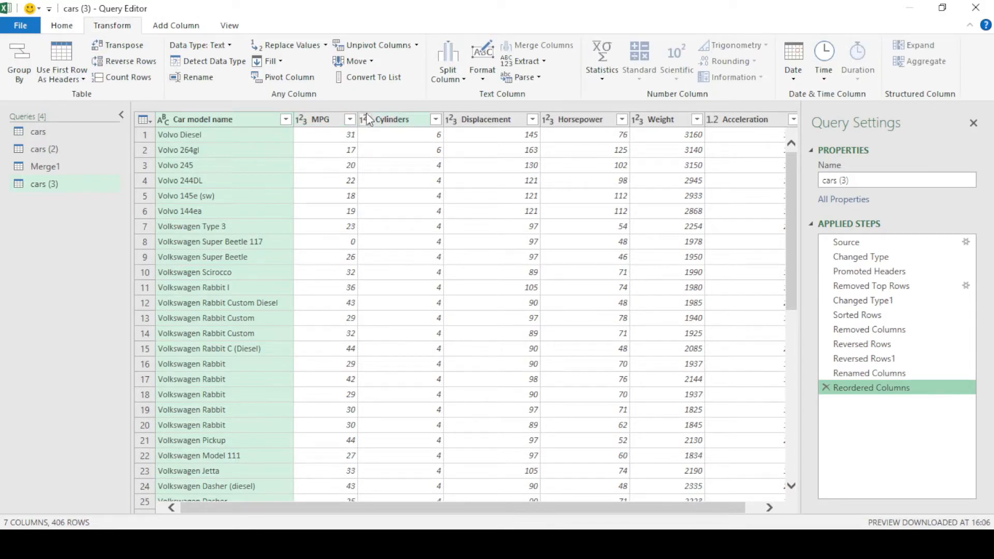
# - Format the Car model name column as lowercase, and add a second formatting step that makes it UPPERCASE
pyautogui.click(458, 79)
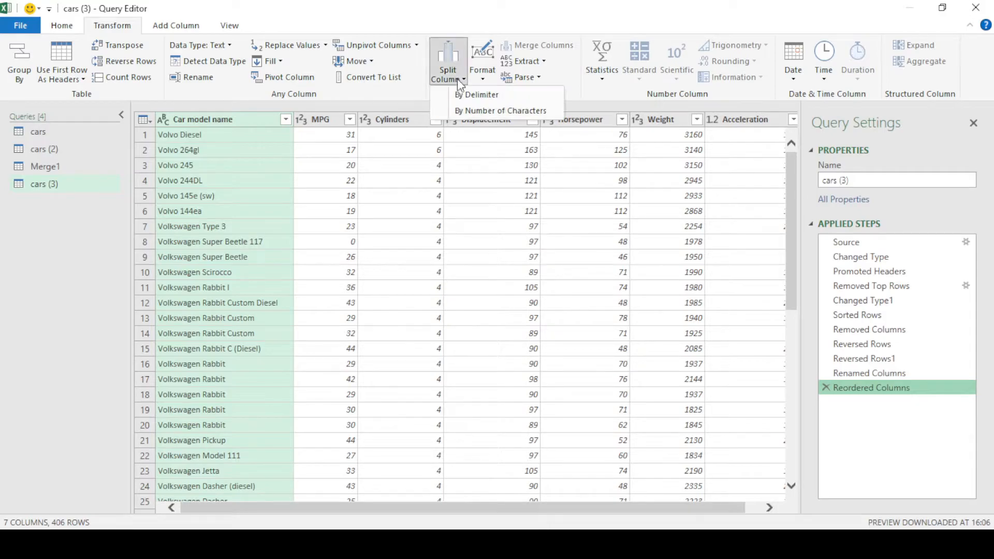
pyautogui.click(457, 78)
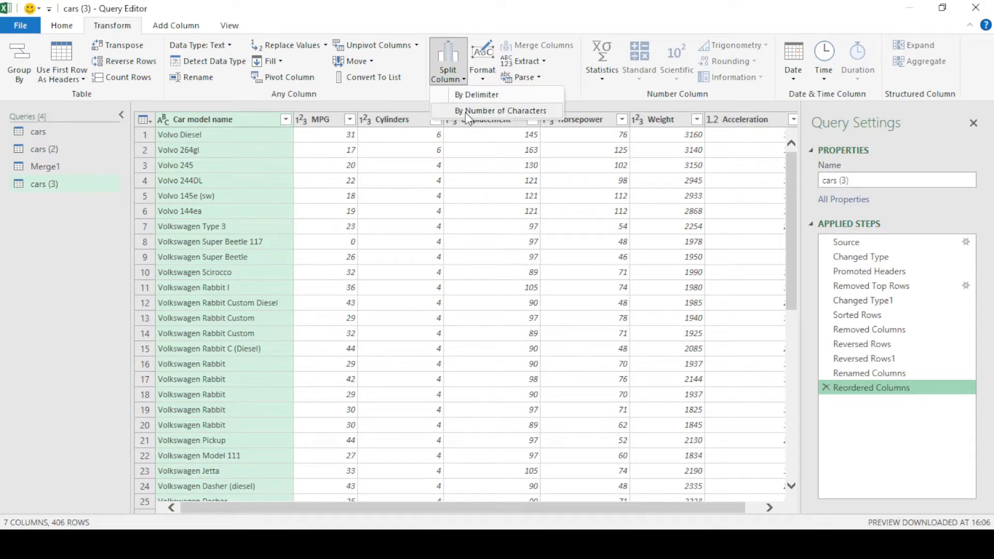
pyautogui.click(484, 79)
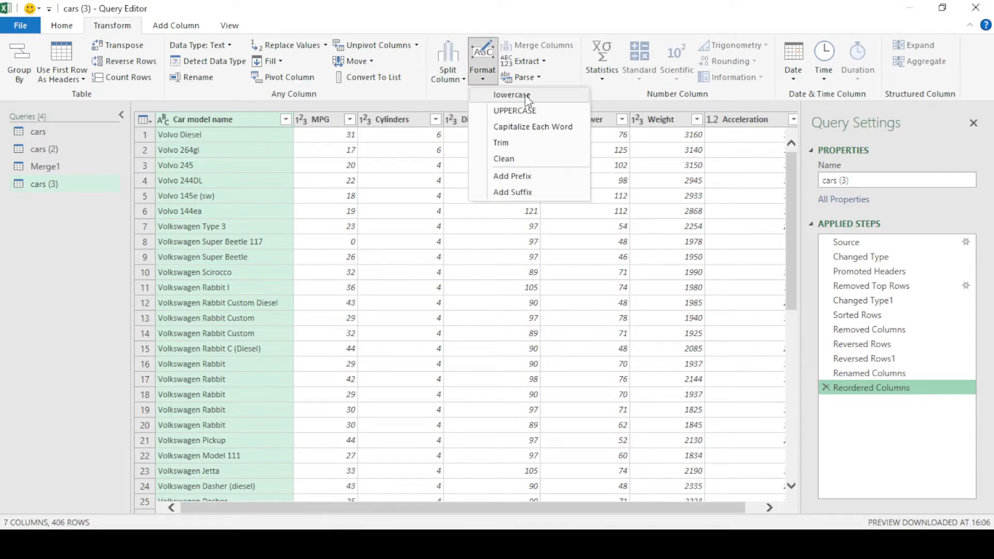
pyautogui.click(525, 96)
pyautogui.click(482, 72)
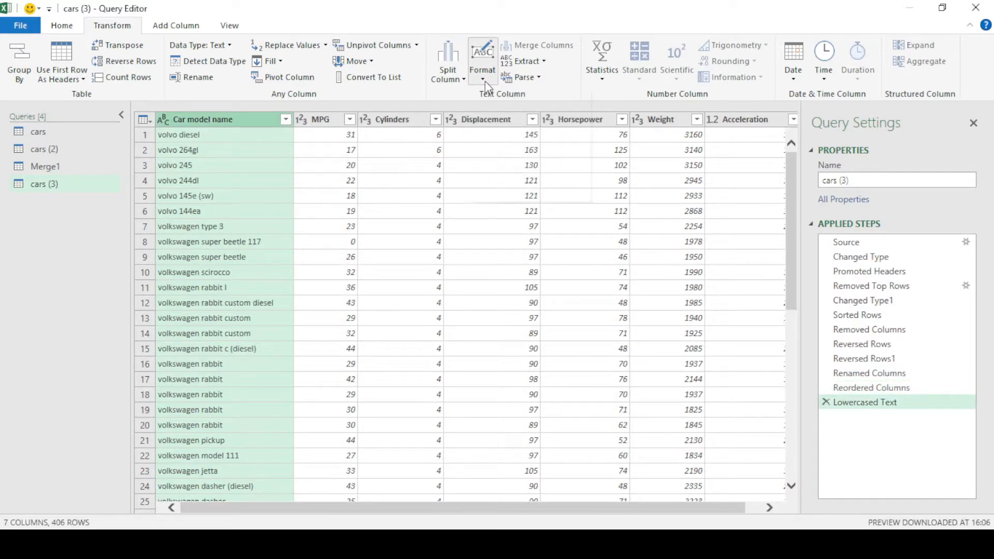
pyautogui.click(511, 106)
# - Capitalize each word in the Car model name column
pyautogui.click(480, 78)
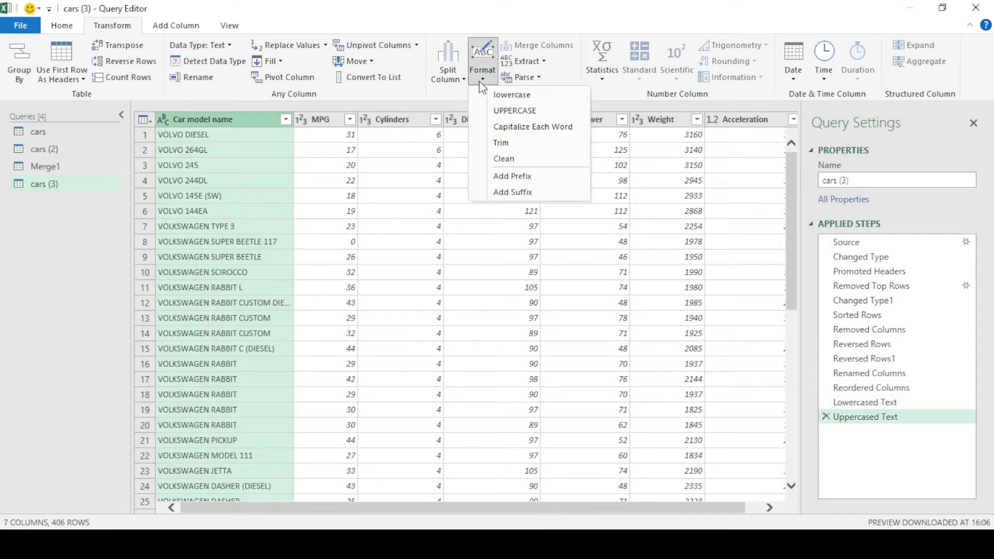
pyautogui.click(531, 136)
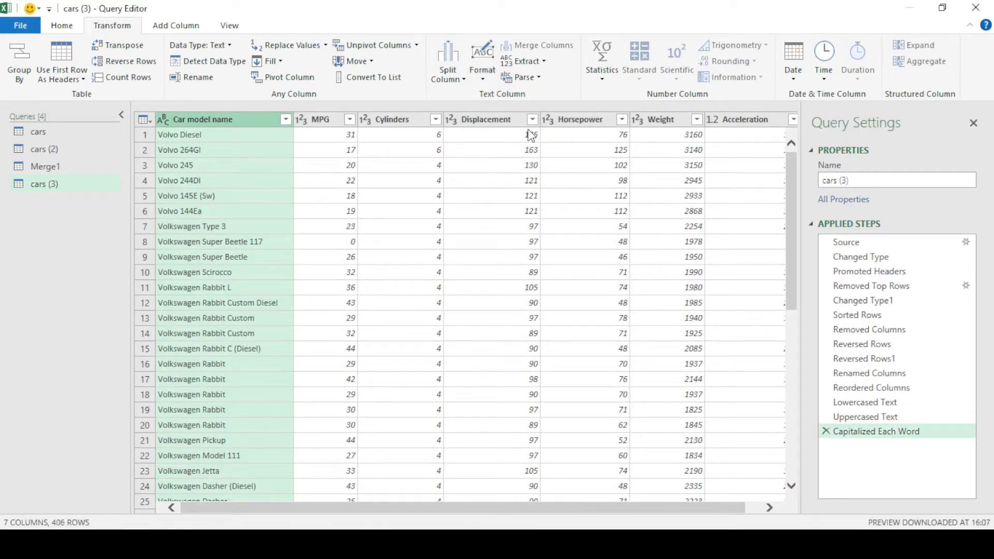
pyautogui.click(482, 77)
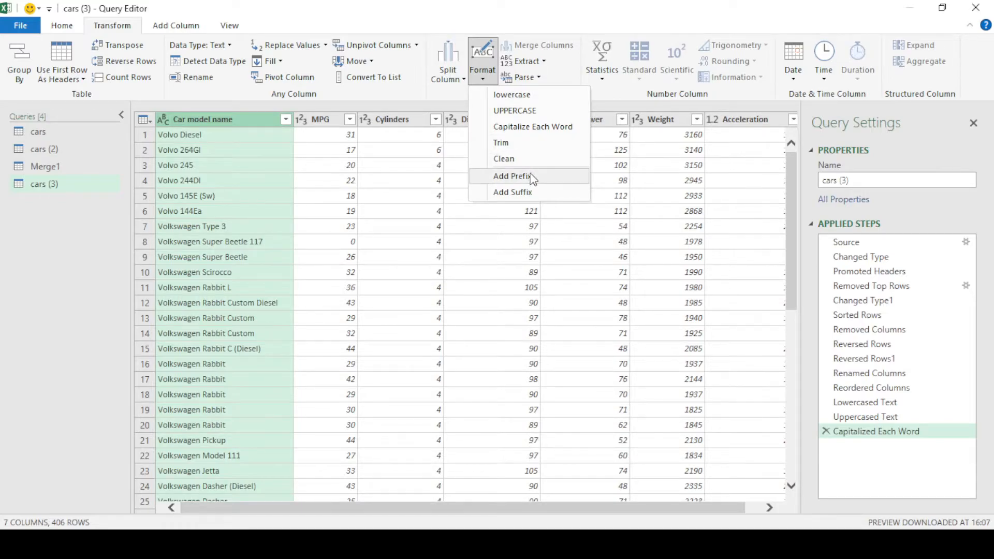
# - Replace the Car model name values with their text length, and delete the length extraction step
pyautogui.click(543, 62)
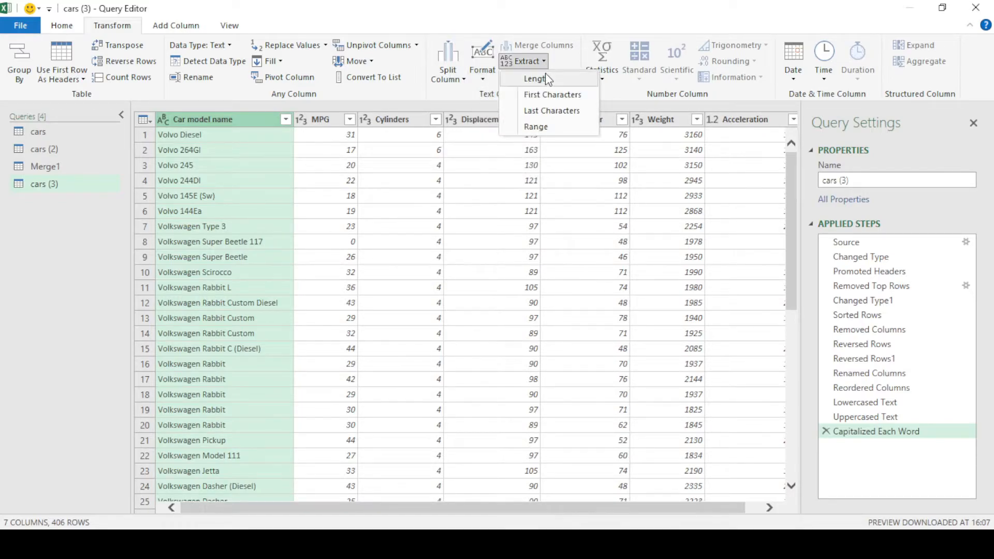
pyautogui.click(545, 79)
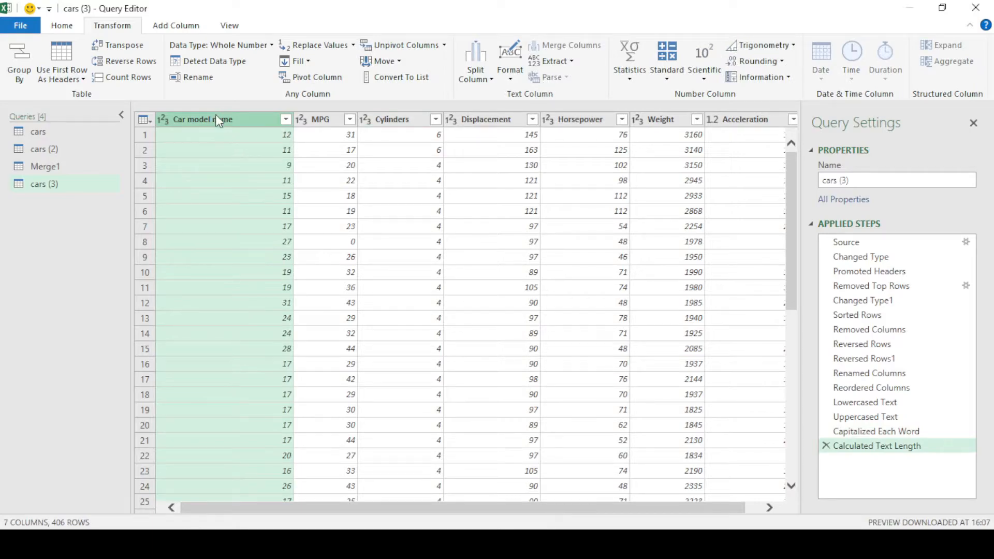
pyautogui.click(826, 446)
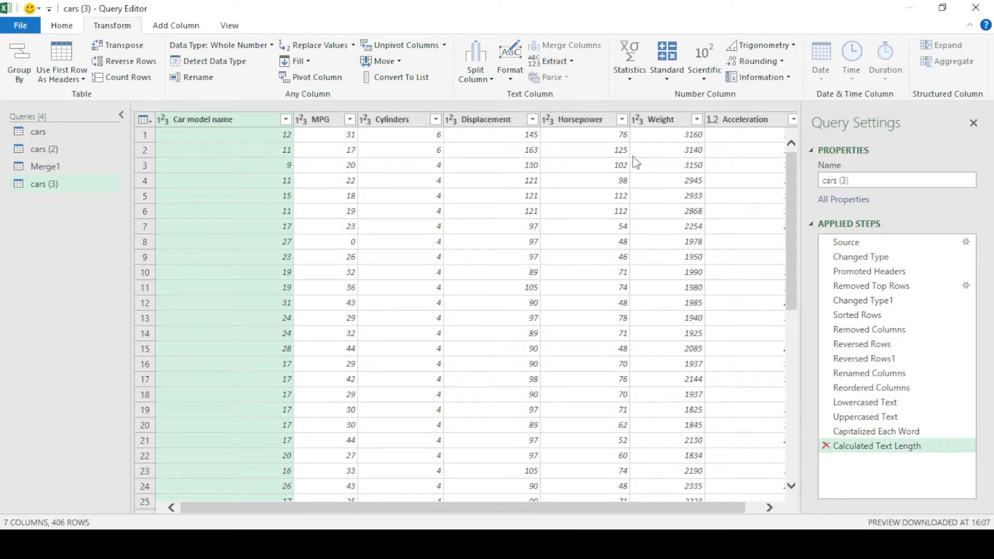
# - Extract only the first character of the Car model name values, and delete the extraction step
pyautogui.click(538, 62)
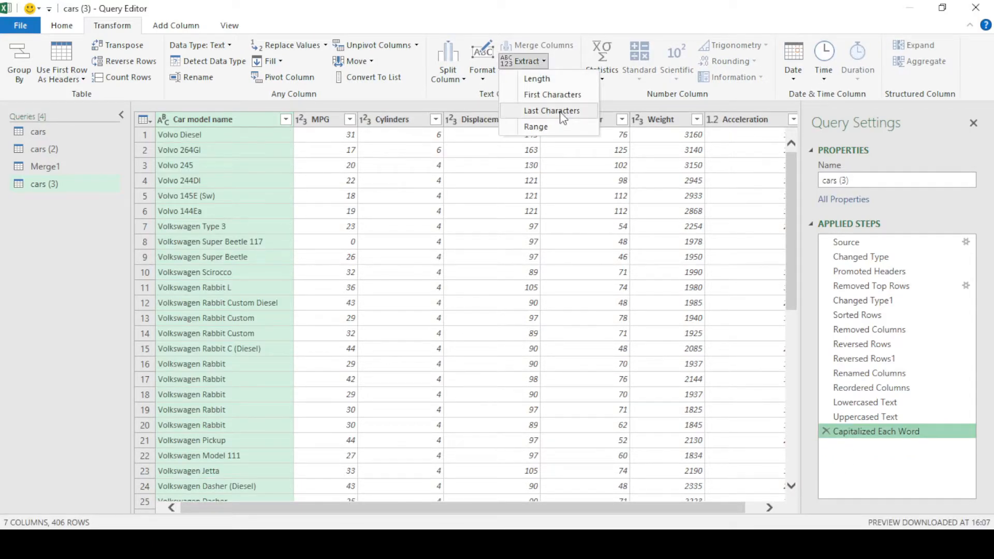
pyautogui.click(558, 96)
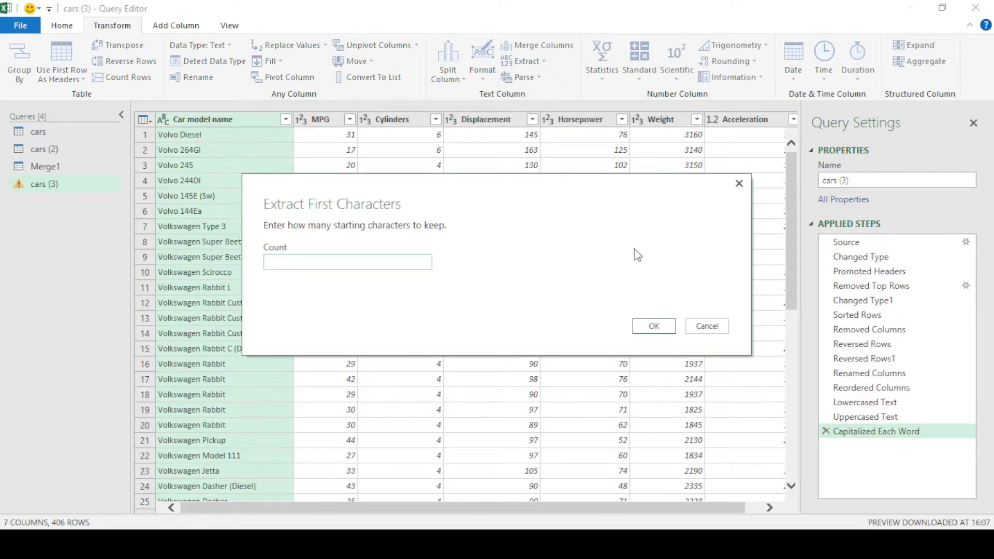
pyautogui.click(634, 327)
pyautogui.click(529, 62)
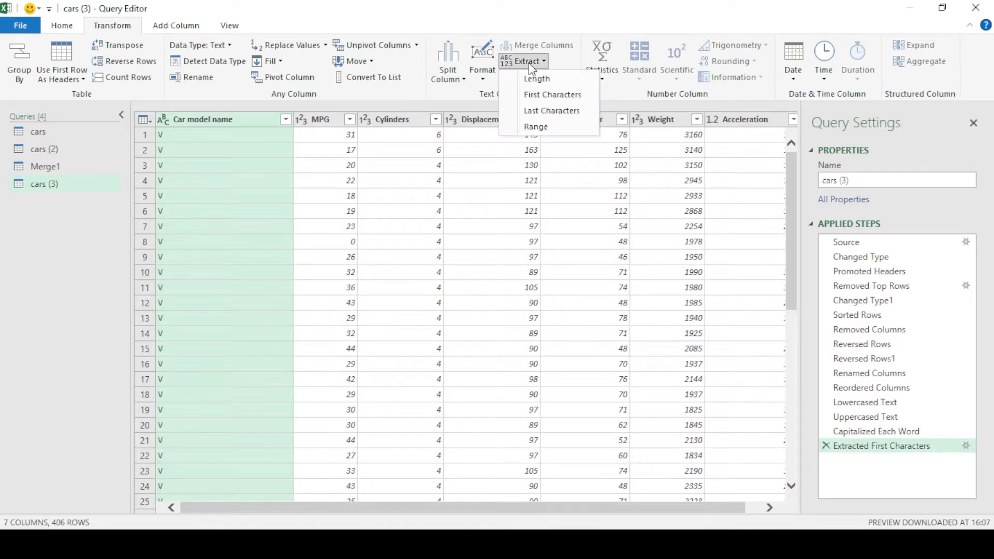
pyautogui.click(827, 448)
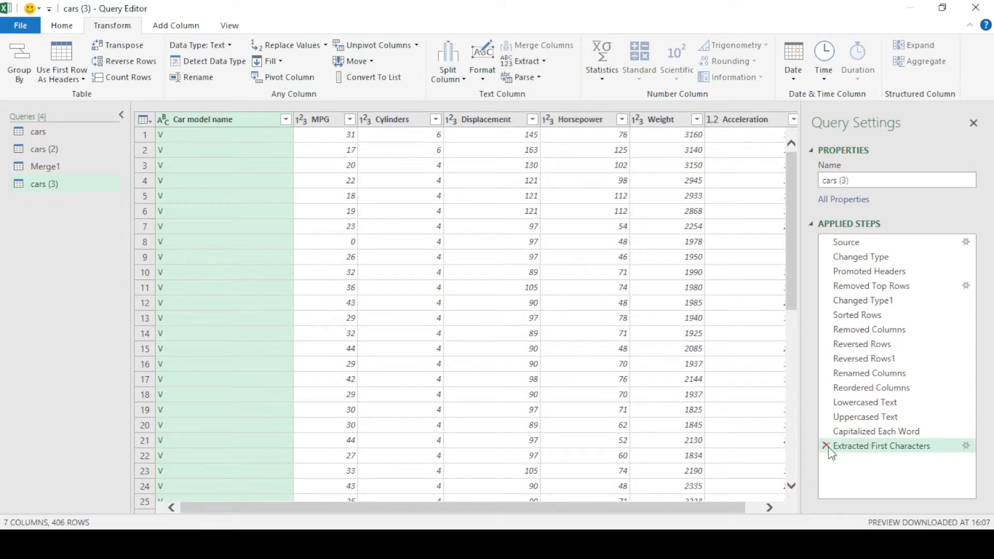
pyautogui.click(826, 445)
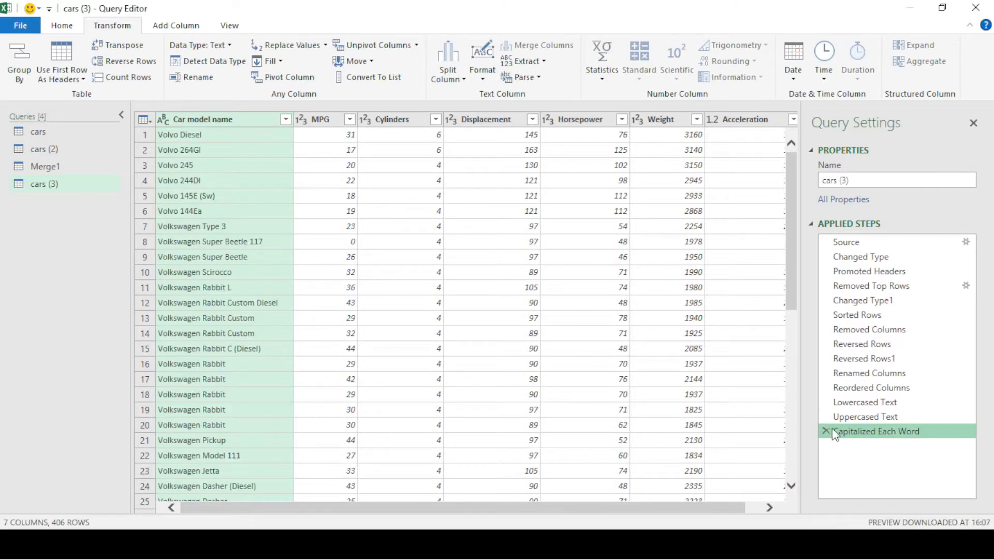
# - Try to parse the Car model name column as XML, inspect the first row's error, and delete the added steps
pyautogui.click(535, 78)
pyautogui.click(532, 94)
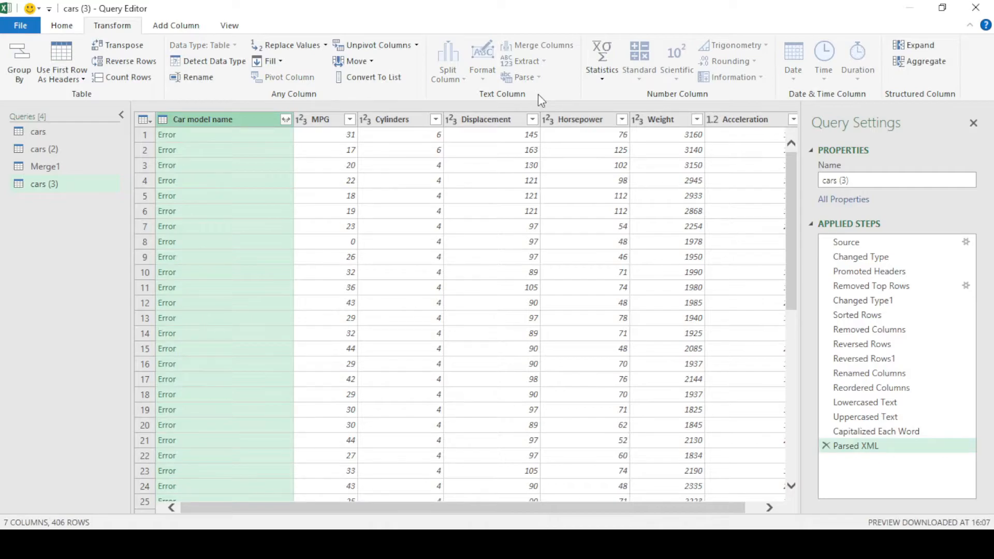
pyautogui.click(173, 135)
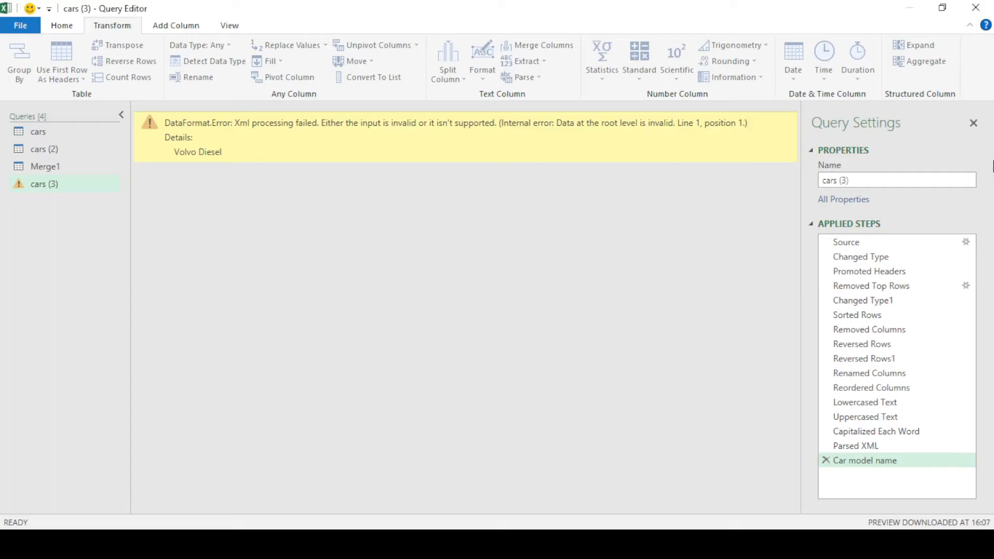
pyautogui.click(826, 460)
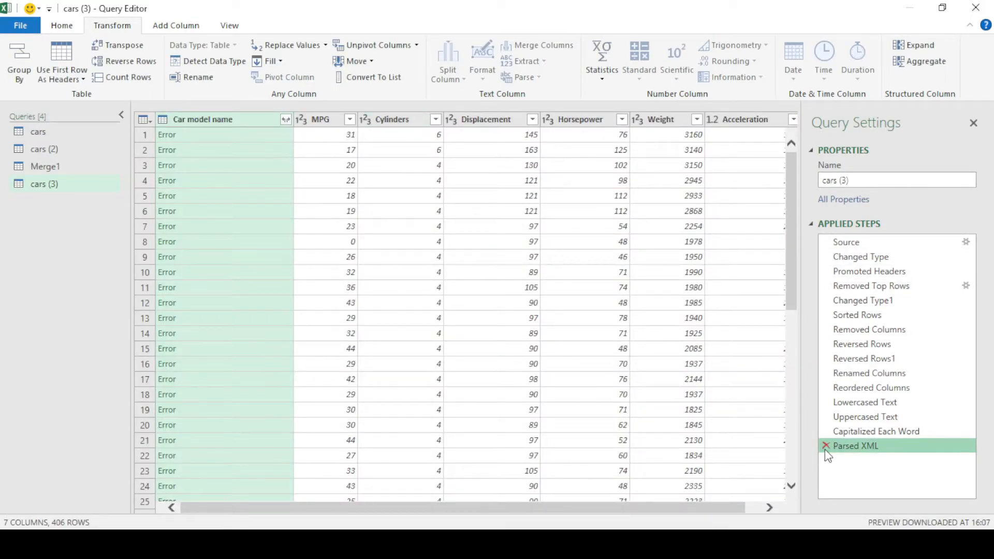
pyautogui.click(825, 446)
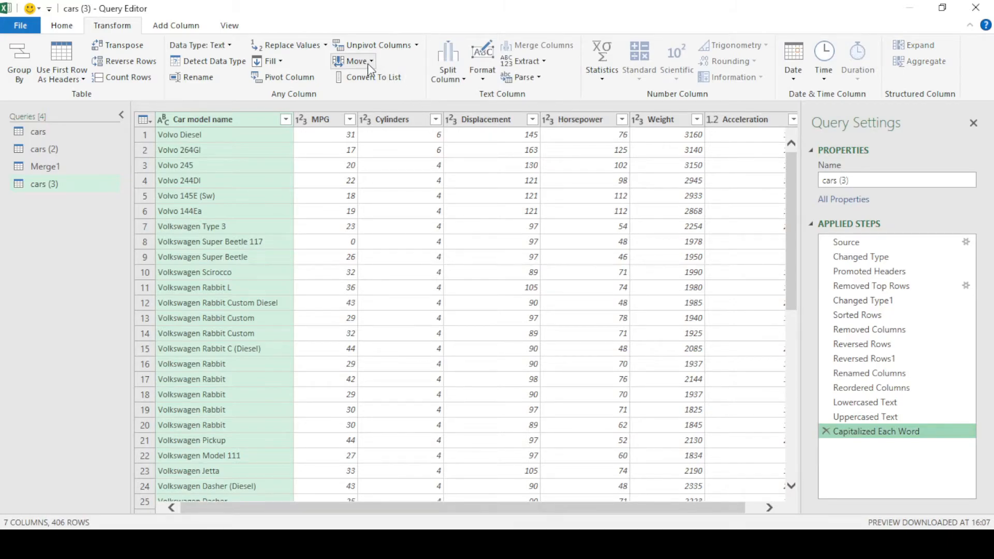
# - Try to parse the Car model name column as JSON, and delete the parsing step
pyautogui.click(535, 78)
pyautogui.click(539, 107)
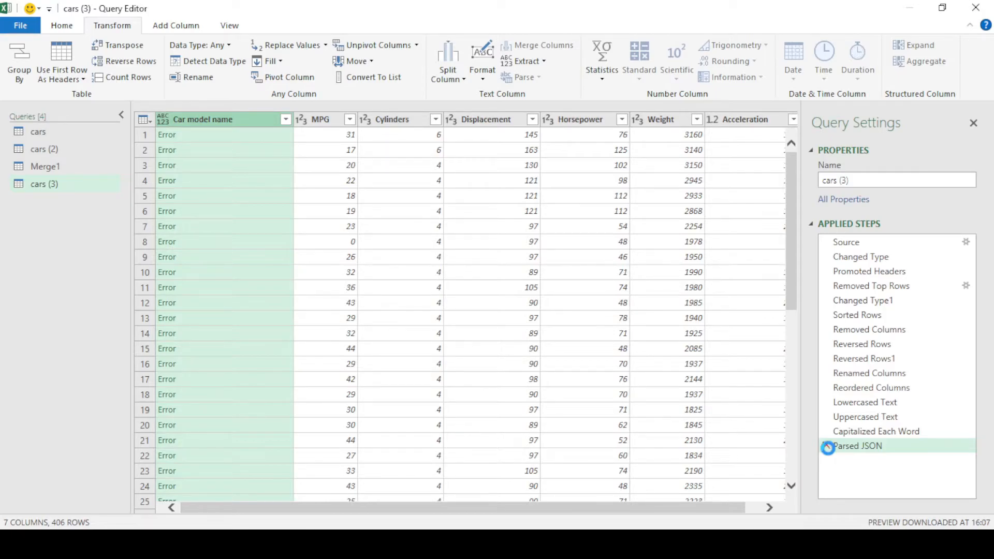
pyautogui.click(825, 445)
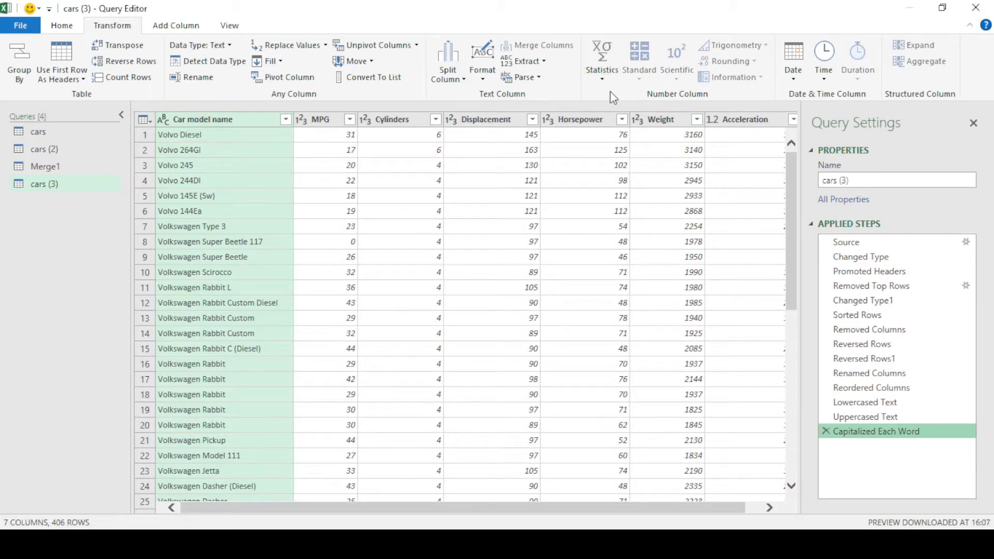
# - Calculate the maximum of the MPG column, and delete the calculation step
pyautogui.click(311, 121)
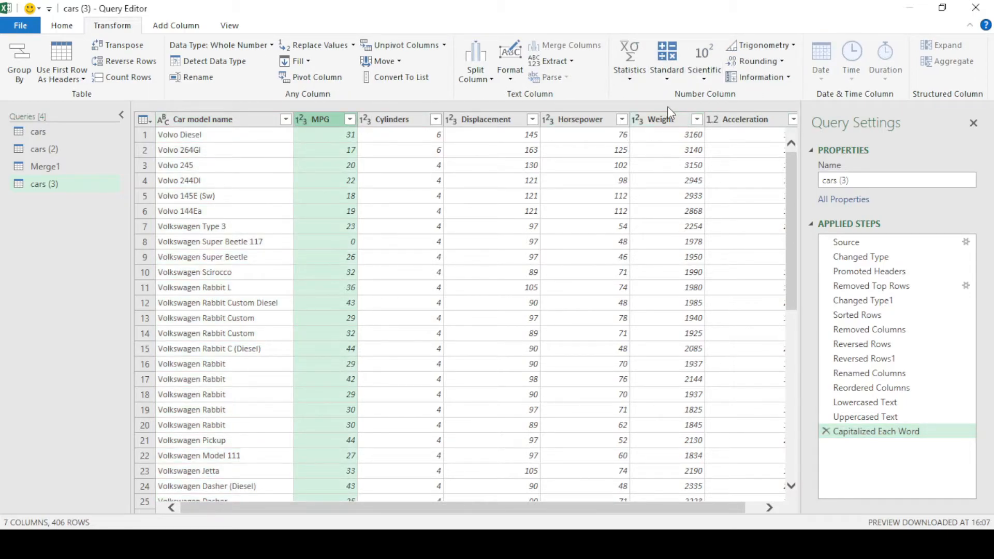
pyautogui.click(637, 72)
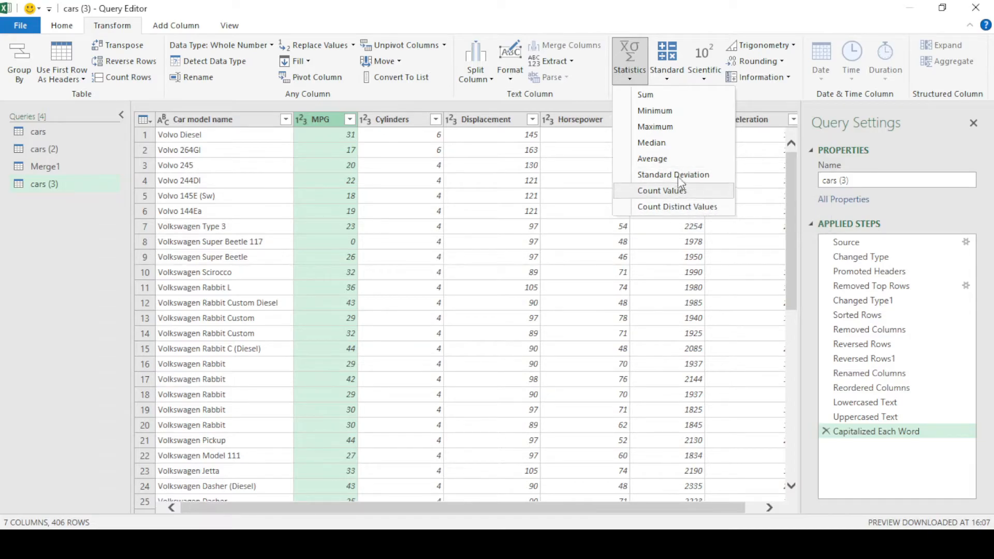
pyautogui.click(668, 127)
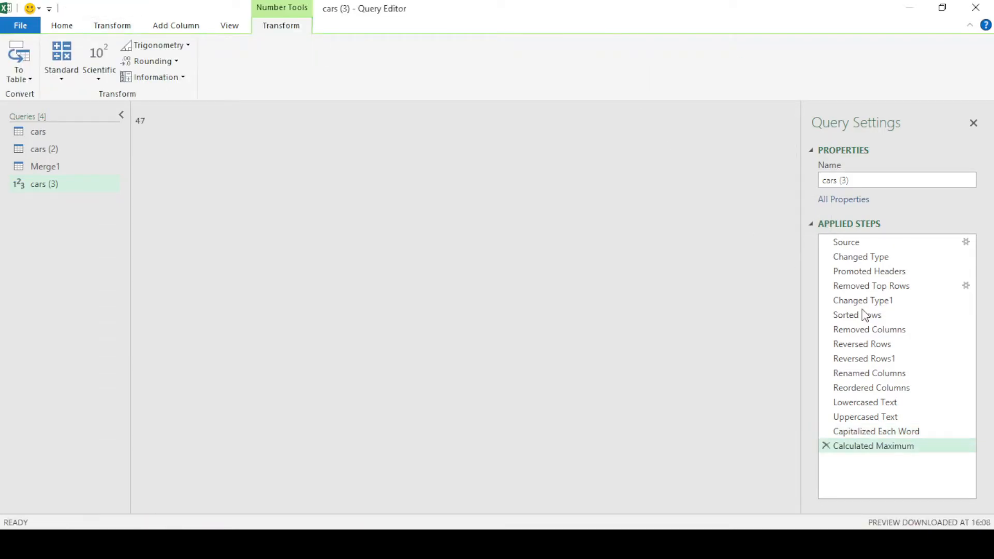
pyautogui.click(826, 445)
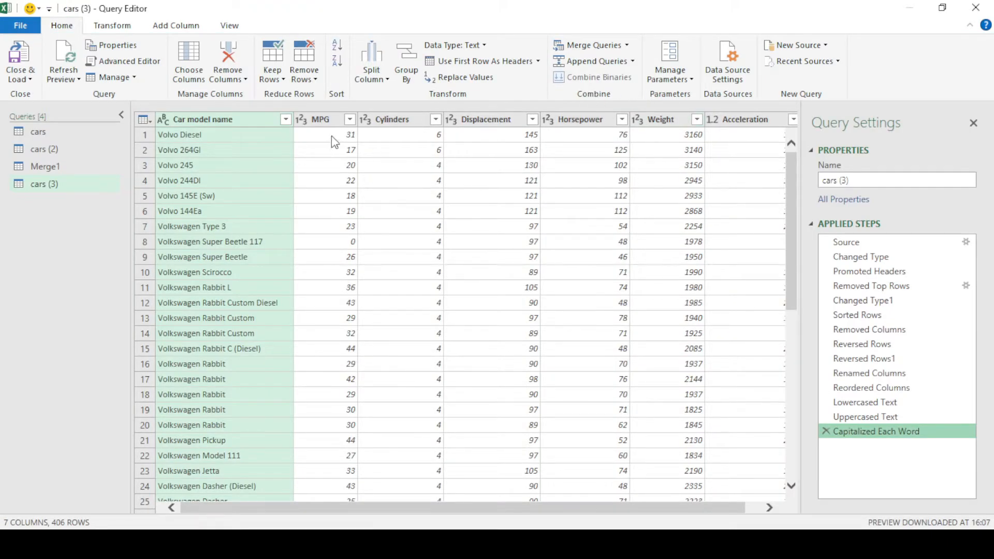
# - Examine the Standard, Scientific and Trigonometry operations available for transforming the MPG column
pyautogui.click(338, 118)
pyautogui.click(112, 25)
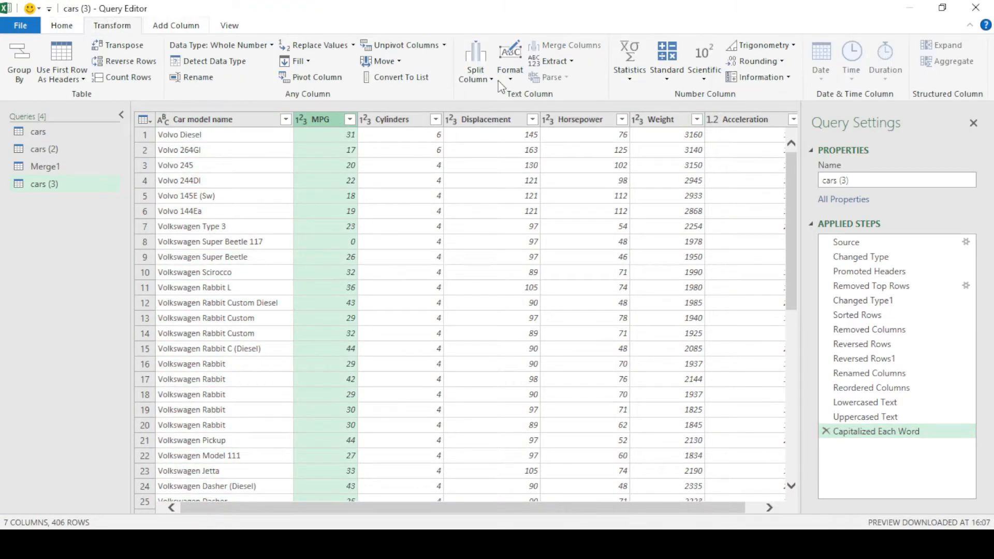
pyautogui.click(674, 80)
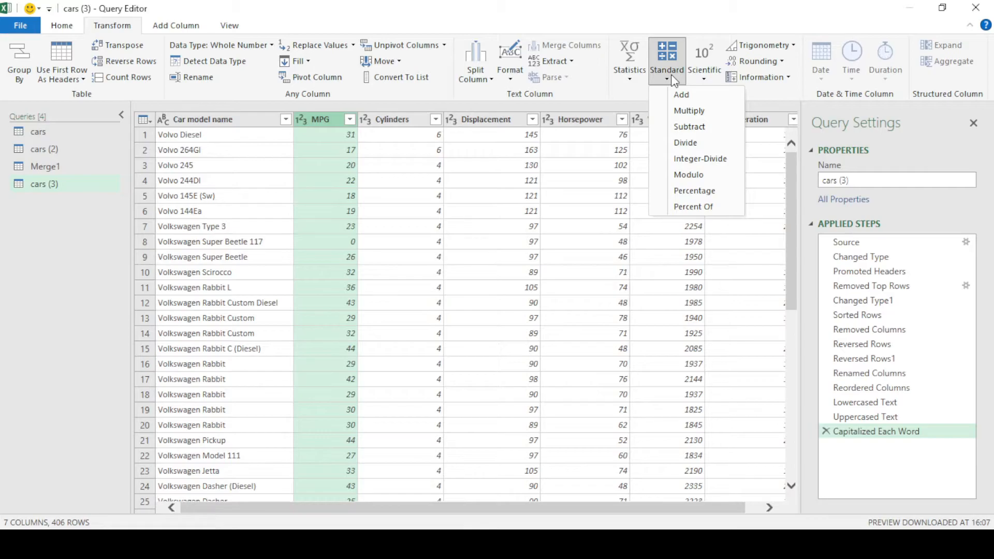
pyautogui.click(705, 77)
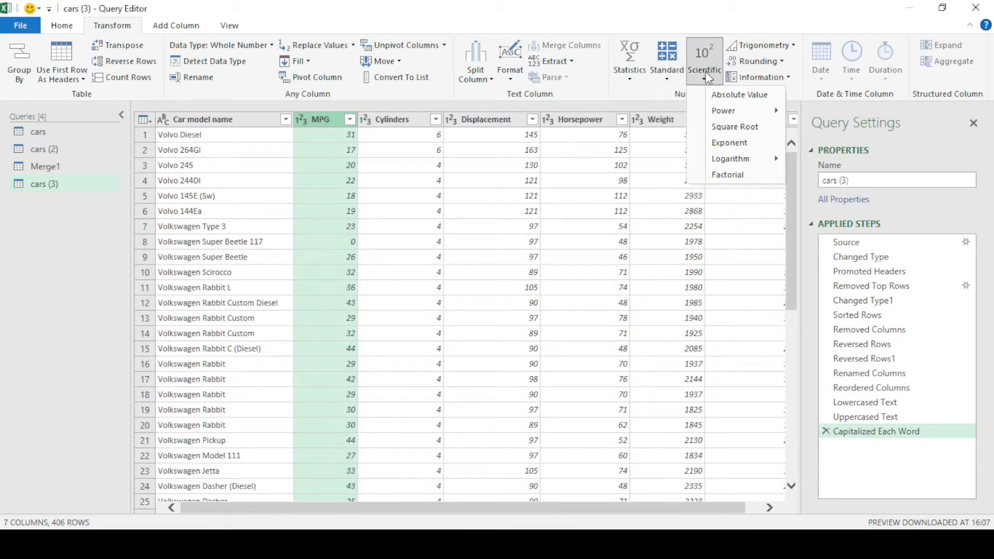
pyautogui.moveTo(744, 113)
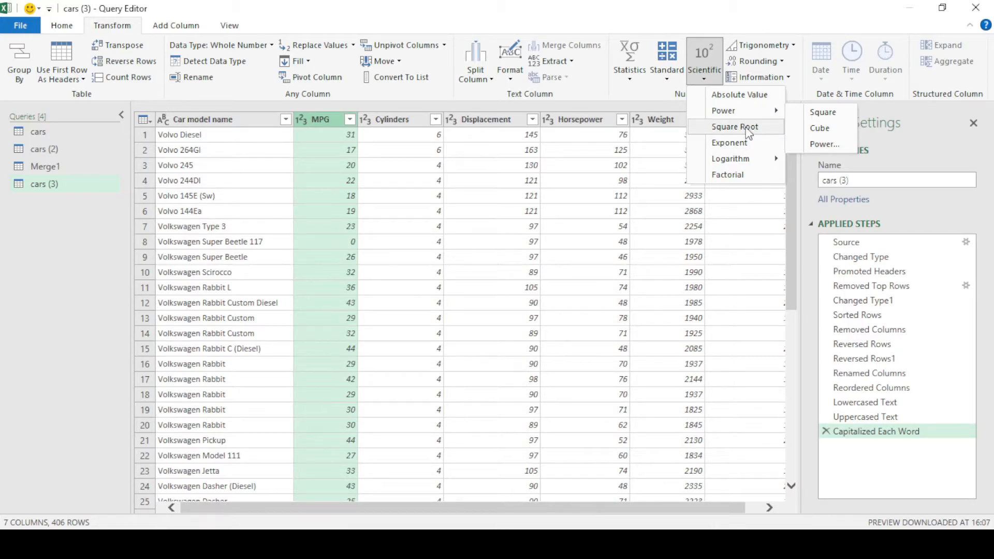
pyautogui.moveTo(750, 165)
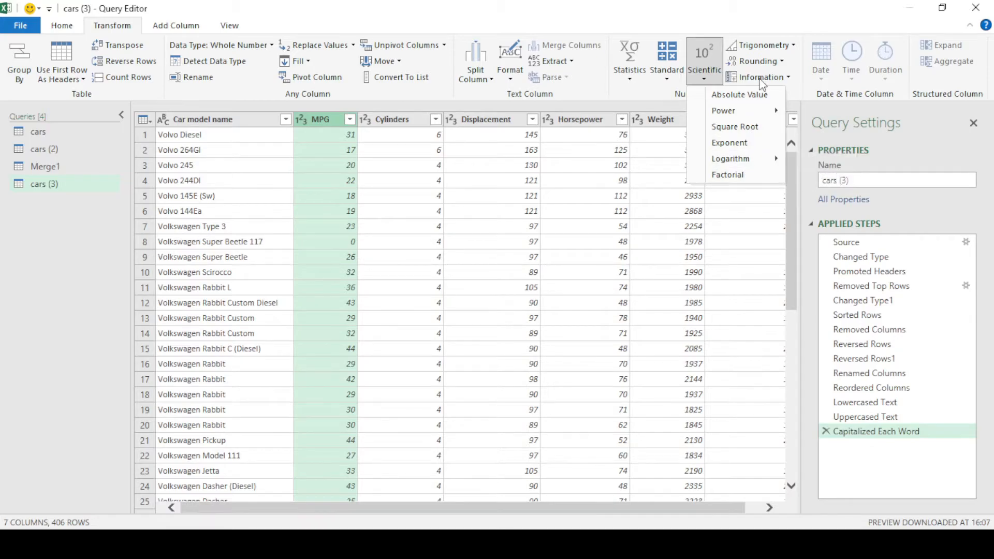
pyautogui.click(765, 50)
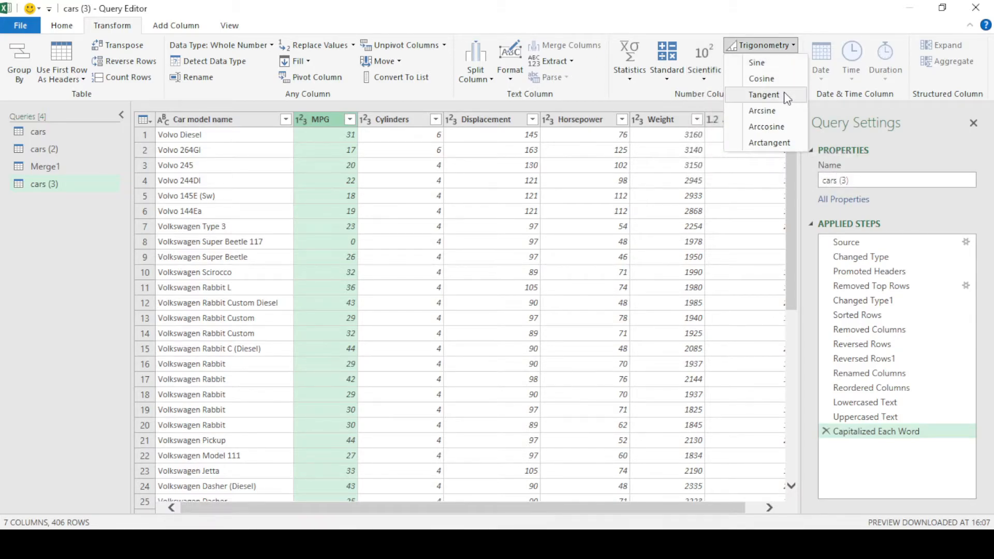
pyautogui.click(681, 95)
# - Round up the values in the MPG column and in the Acceleration column
pyautogui.click(769, 60)
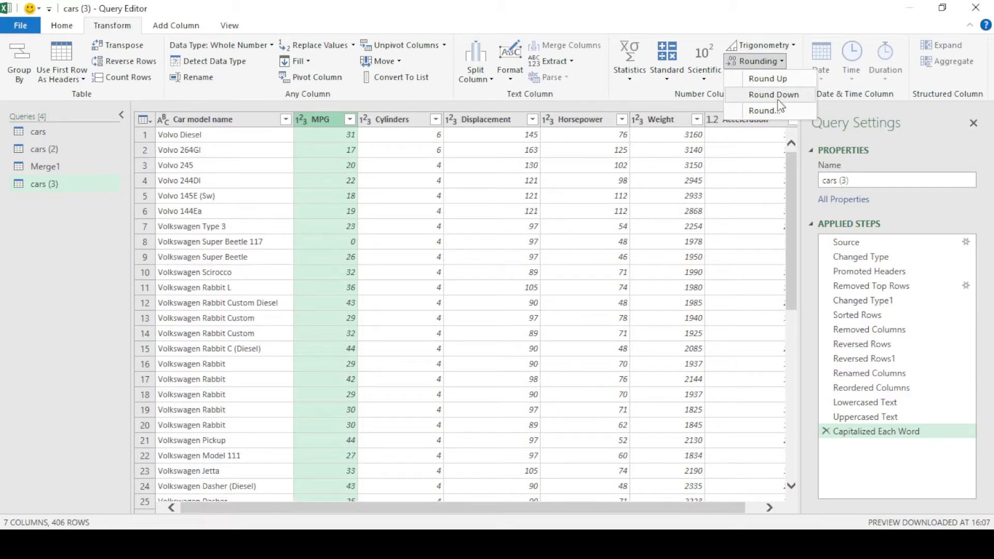
pyautogui.click(787, 82)
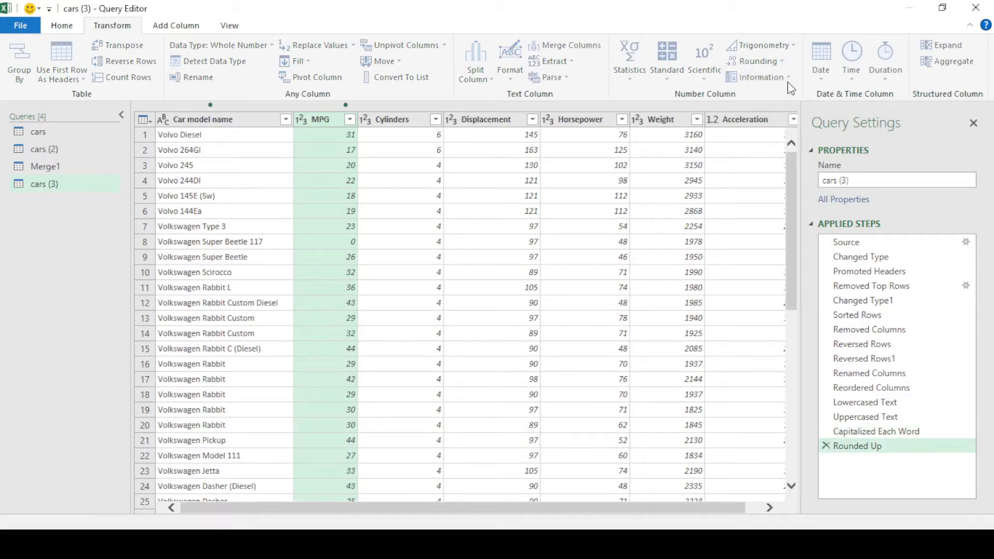
pyautogui.moveTo(630, 509); pyautogui.dragTo(693, 507)
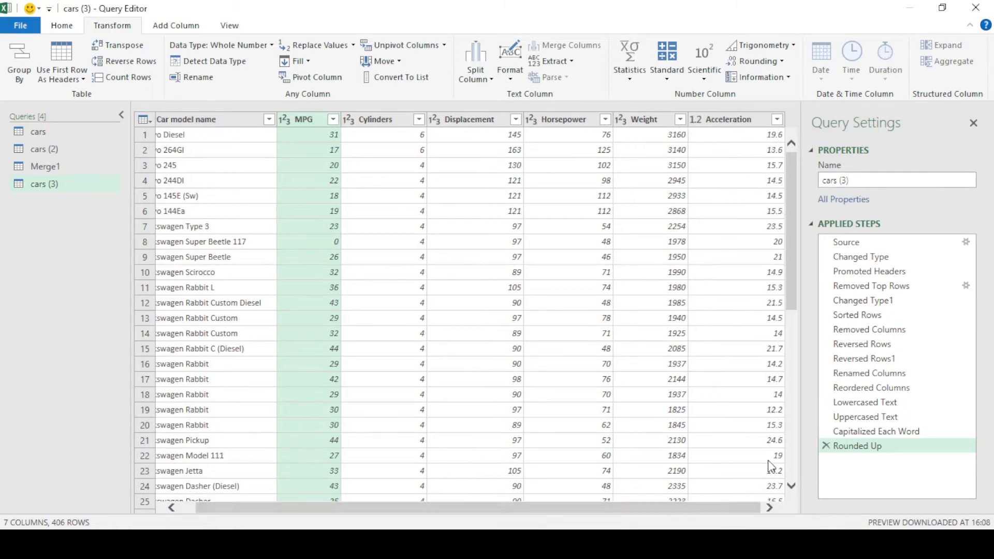
pyautogui.click(727, 124)
pyautogui.click(779, 56)
pyautogui.click(761, 77)
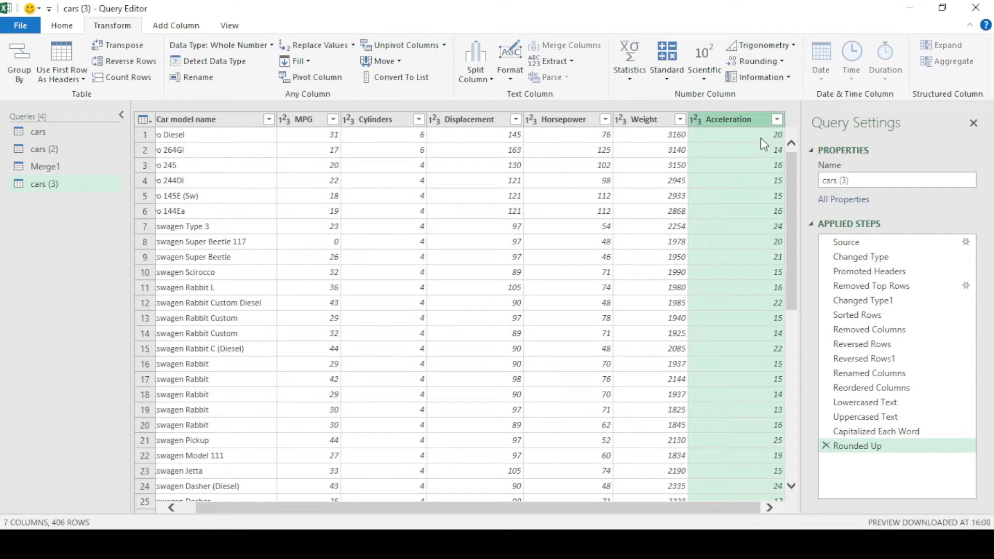
# - Compare the Acceleration values before and after the Rounded Up step, and delete that step
pyautogui.click(862, 434)
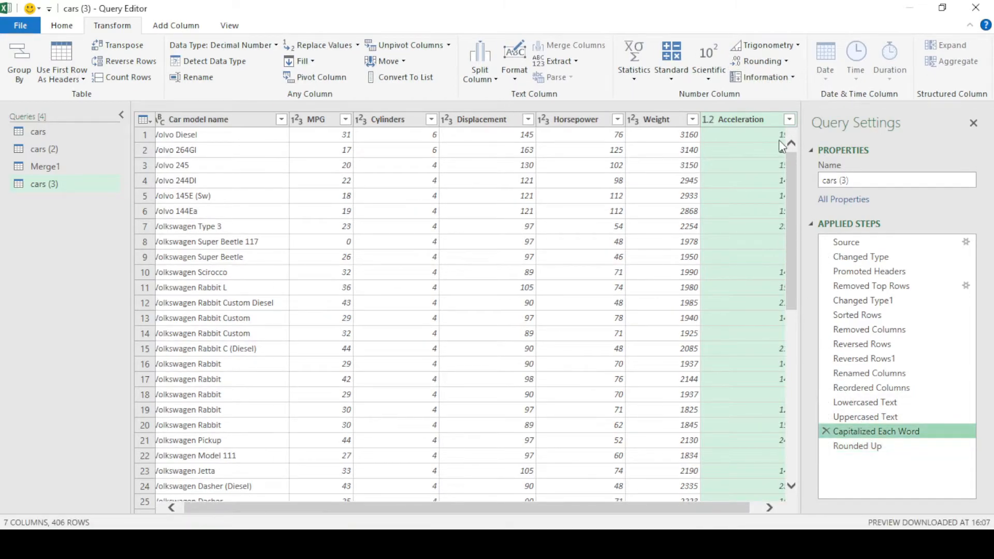
pyautogui.moveTo(709, 504); pyautogui.dragTo(722, 505)
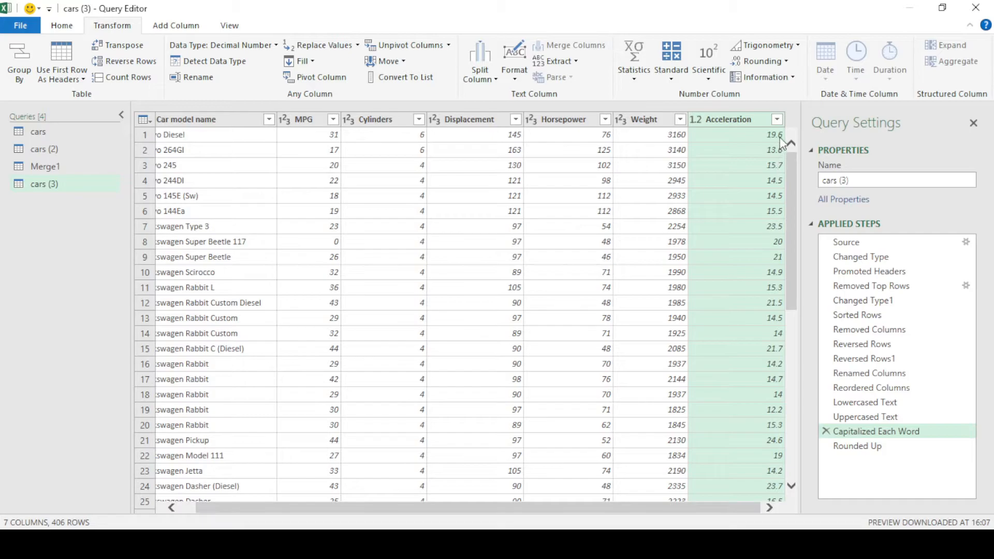
pyautogui.click(854, 446)
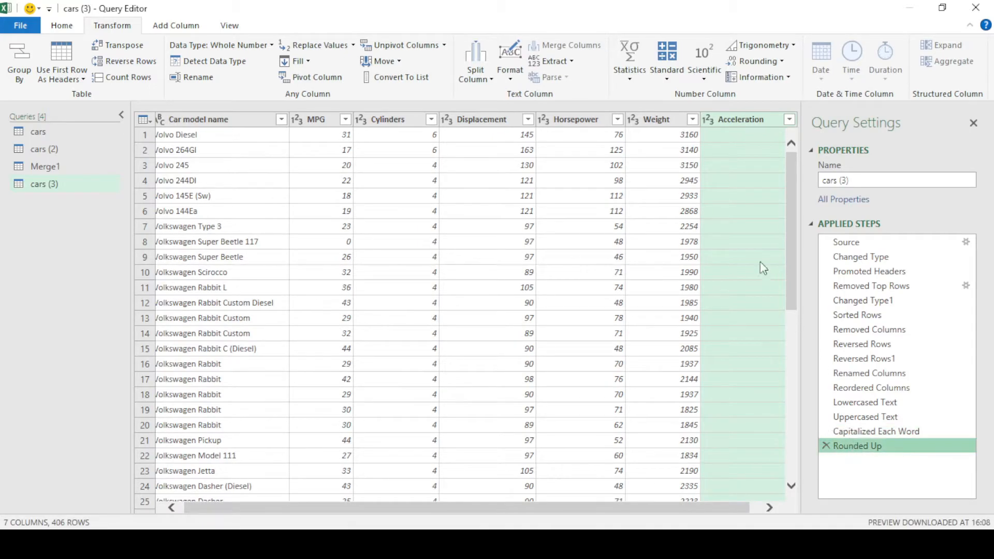
pyautogui.moveTo(696, 509); pyautogui.dragTo(708, 508)
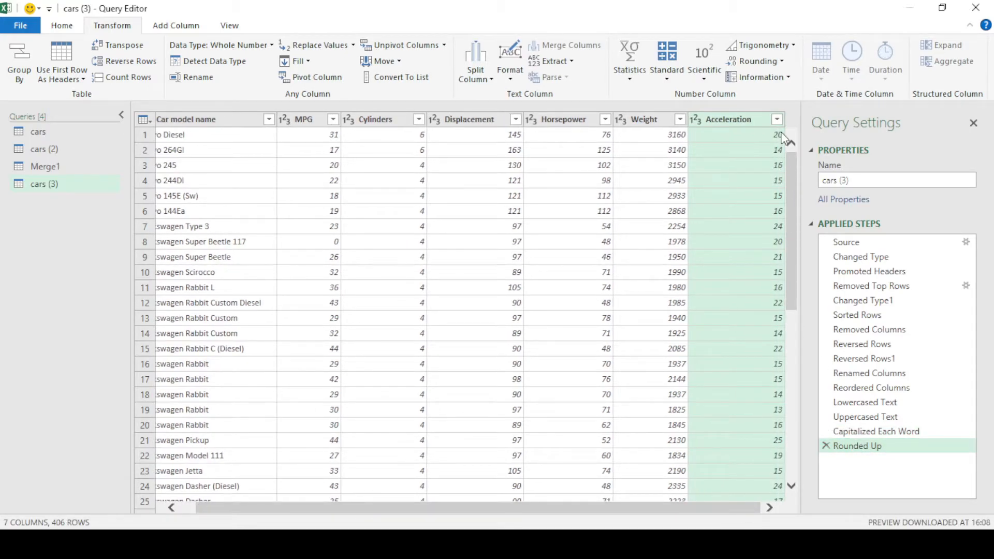
pyautogui.click(825, 446)
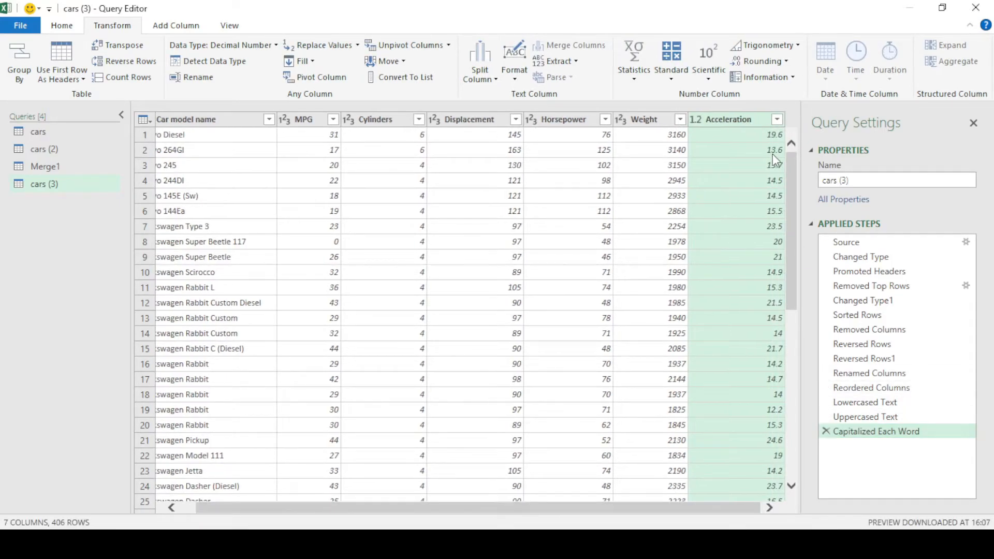
# - Round down the Acceleration values, and delete the Rounded Down step
pyautogui.click(761, 61)
pyautogui.click(774, 89)
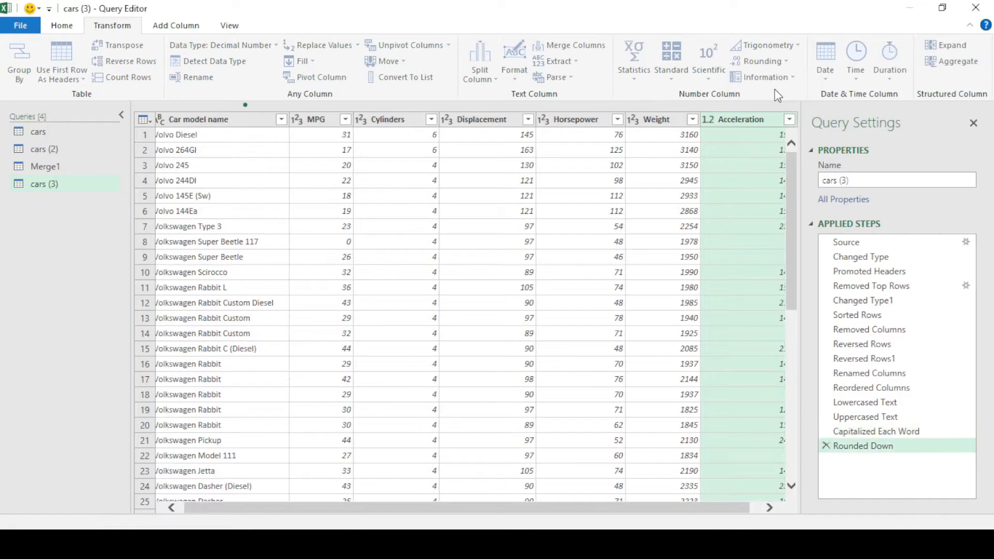
pyautogui.click(825, 445)
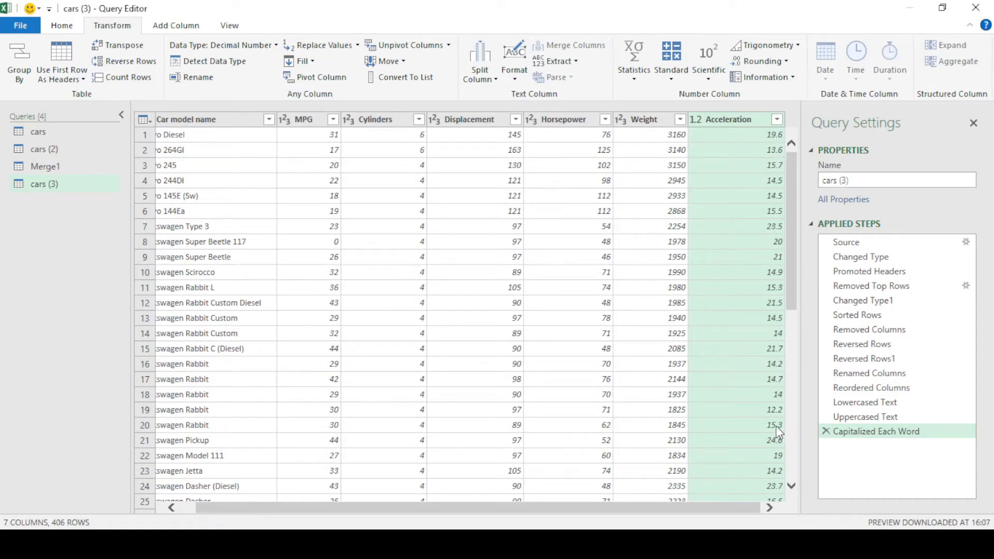
# - Round the Acceleration values to 0 decimal places, and delete the Rounded Off step
pyautogui.click(770, 62)
pyautogui.click(781, 107)
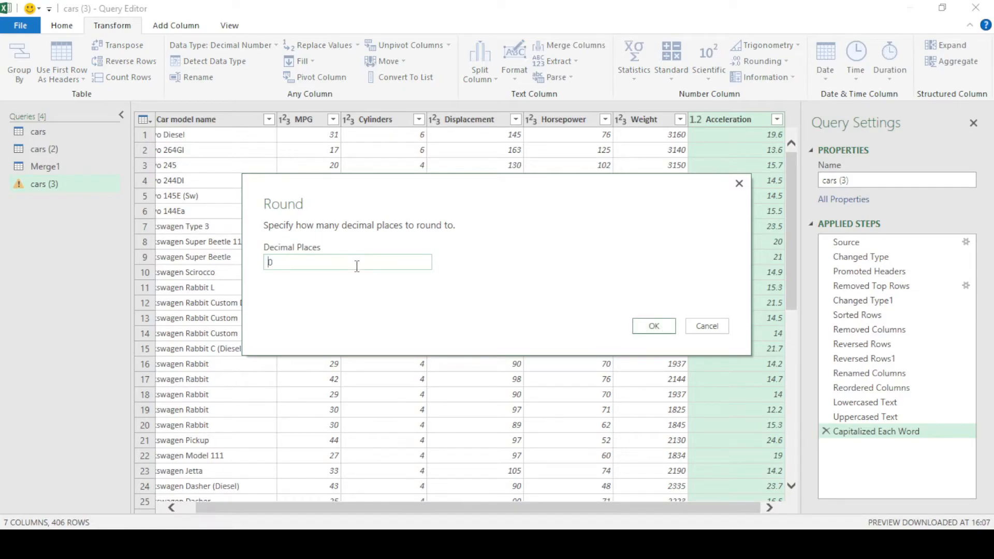
pyautogui.write('0')
pyautogui.press('Return')
pyautogui.moveTo(737, 509); pyautogui.dragTo(781, 500)
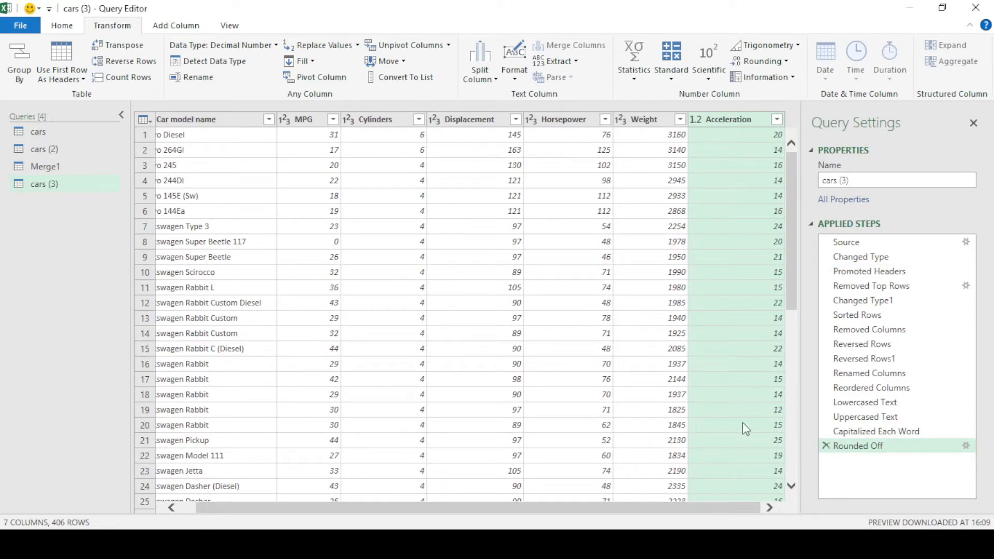
pyautogui.click(826, 446)
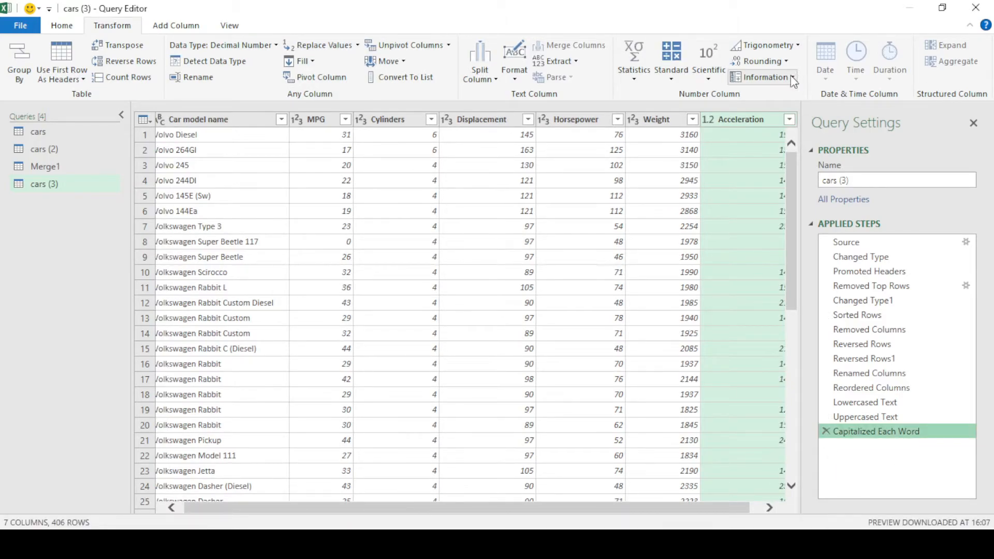
# - Replace the Acceleration values with an Is Even check, and delete the check step
pyautogui.click(764, 77)
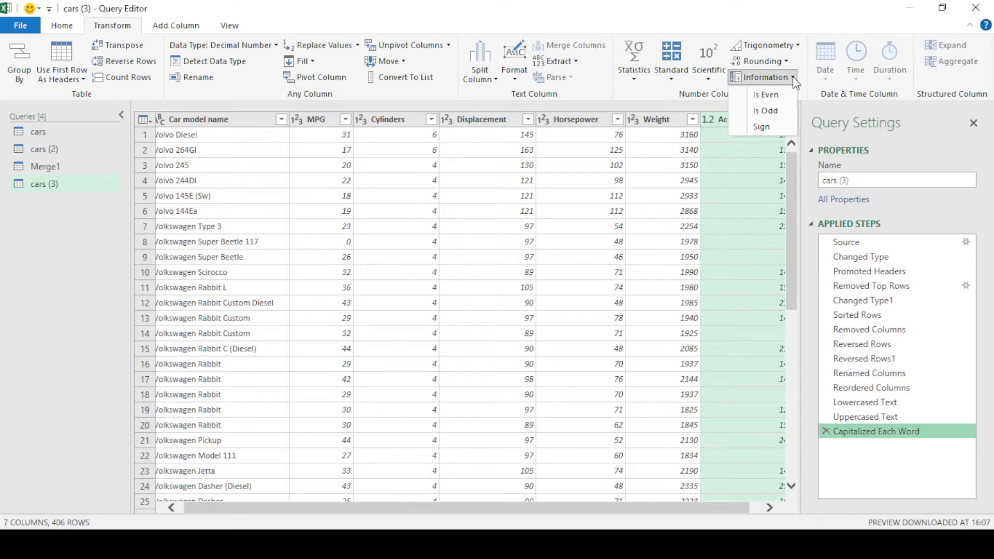
pyautogui.click(766, 95)
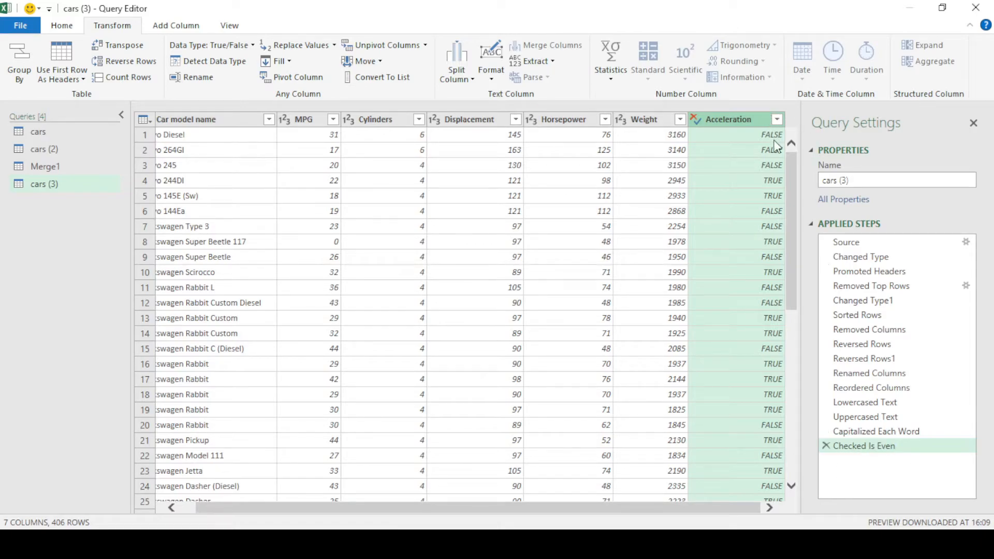
pyautogui.click(826, 445)
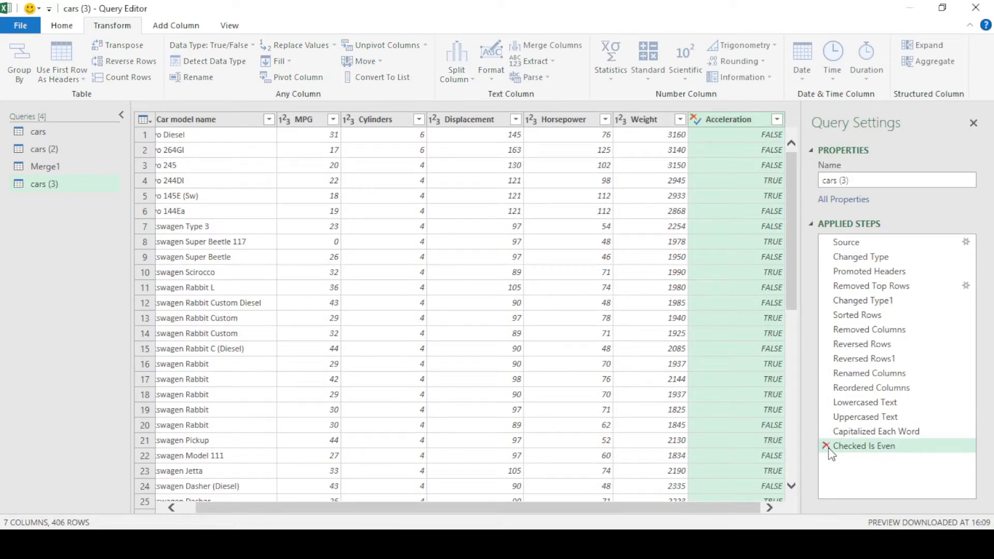
pyautogui.moveTo(717, 511); pyautogui.dragTo(779, 509)
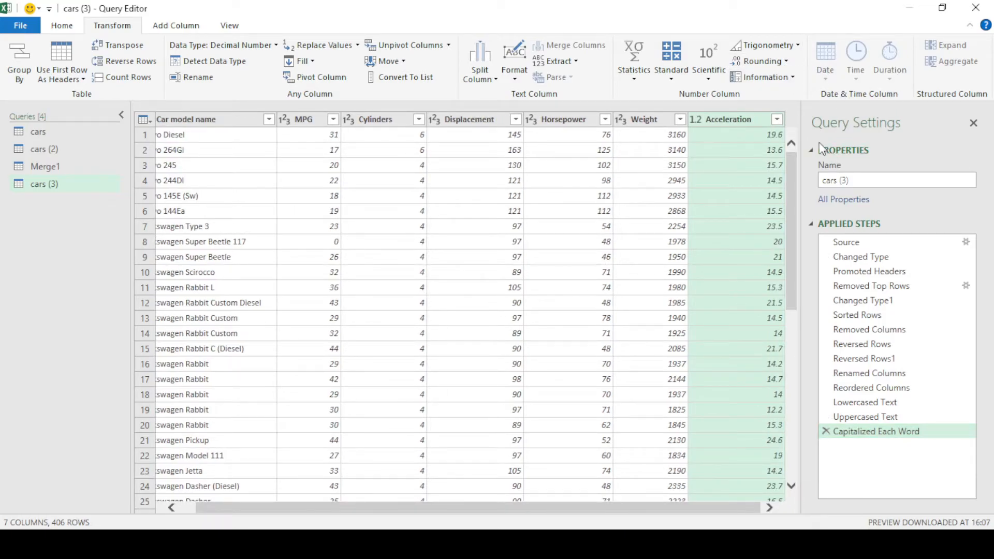
pyautogui.click(644, 120)
pyautogui.click(558, 121)
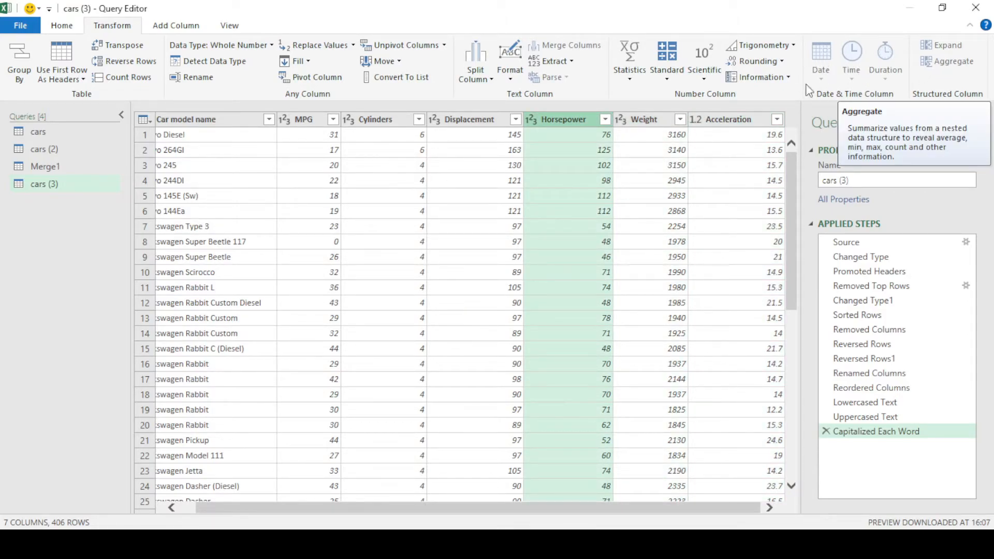
# - Add a new column that adds 1 to each Acceleration value
pyautogui.click(189, 27)
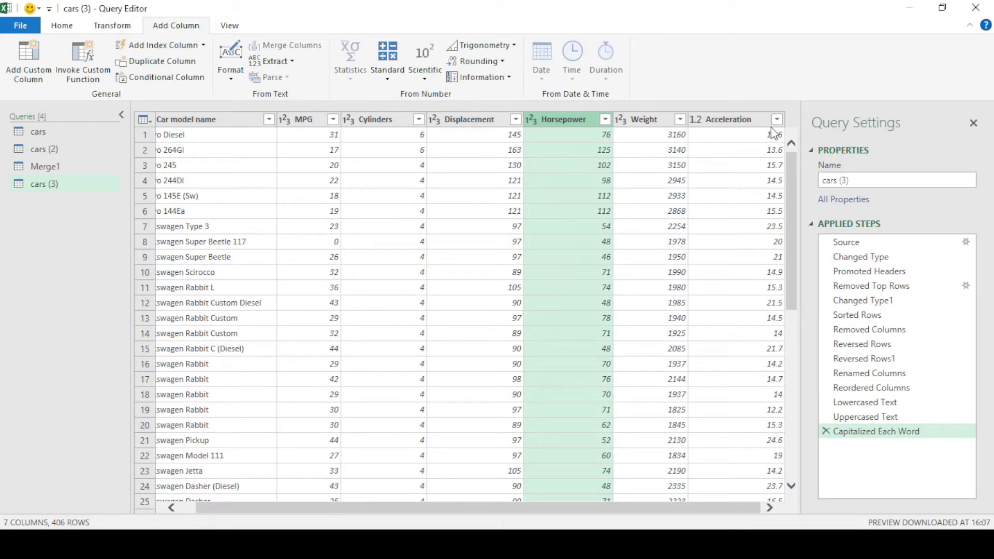
pyautogui.click(738, 119)
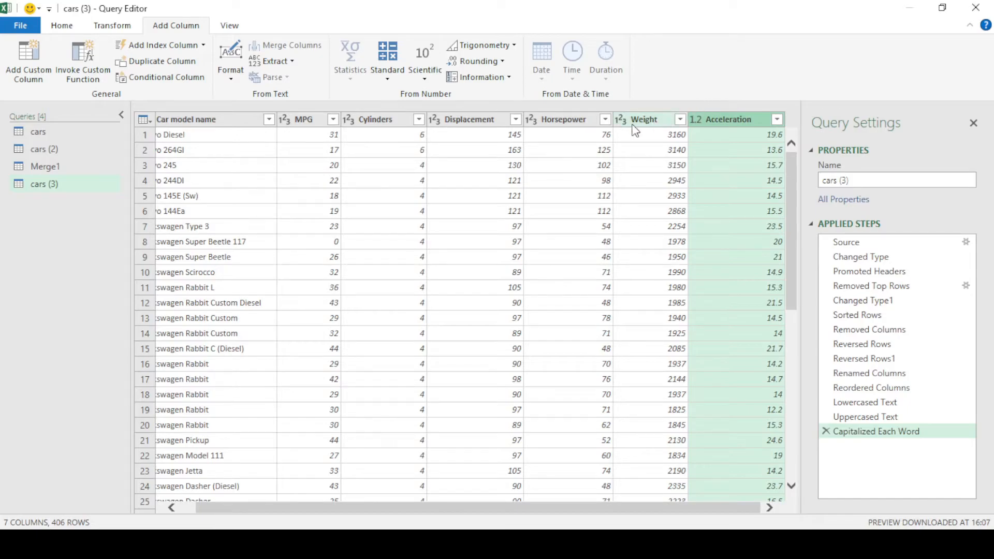
pyautogui.click(387, 72)
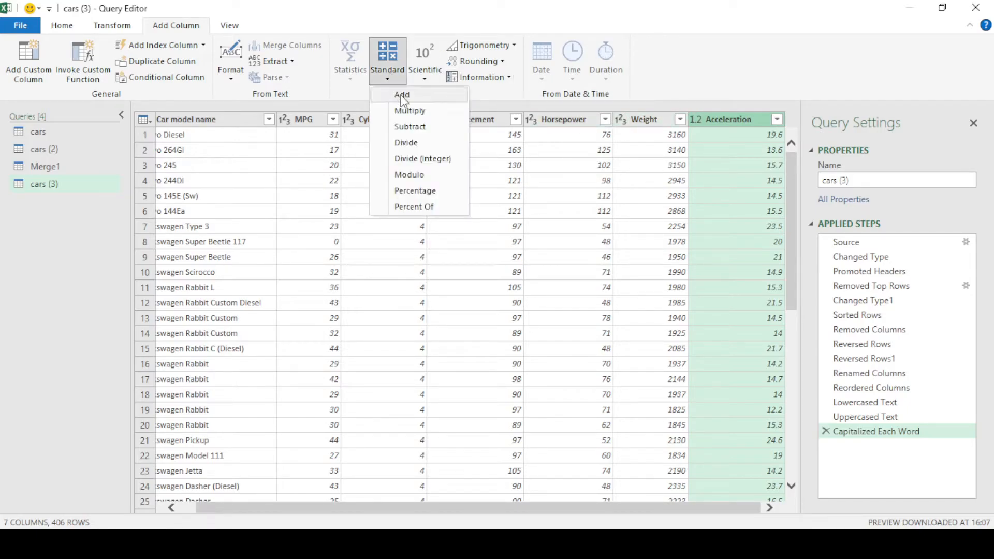
pyautogui.click(402, 96)
pyautogui.click(347, 263)
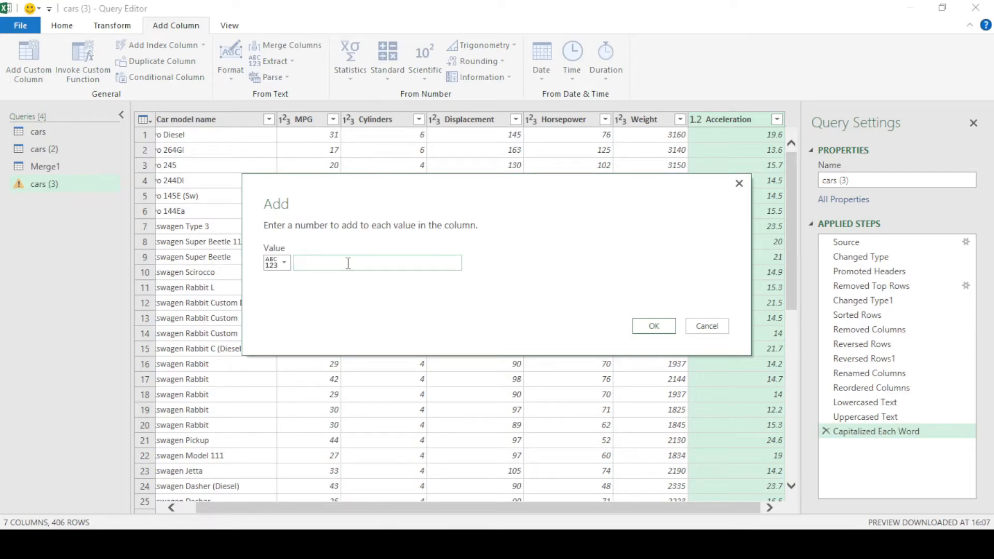
pyautogui.write('1')
pyautogui.press('Return')
pyautogui.moveTo(566, 505); pyautogui.dragTo(709, 520)
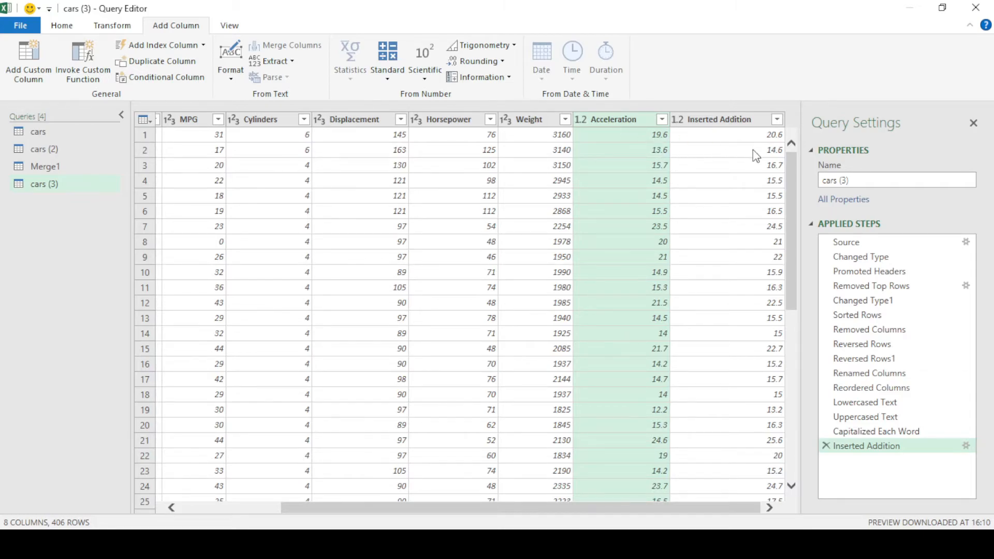
pyautogui.click(421, 77)
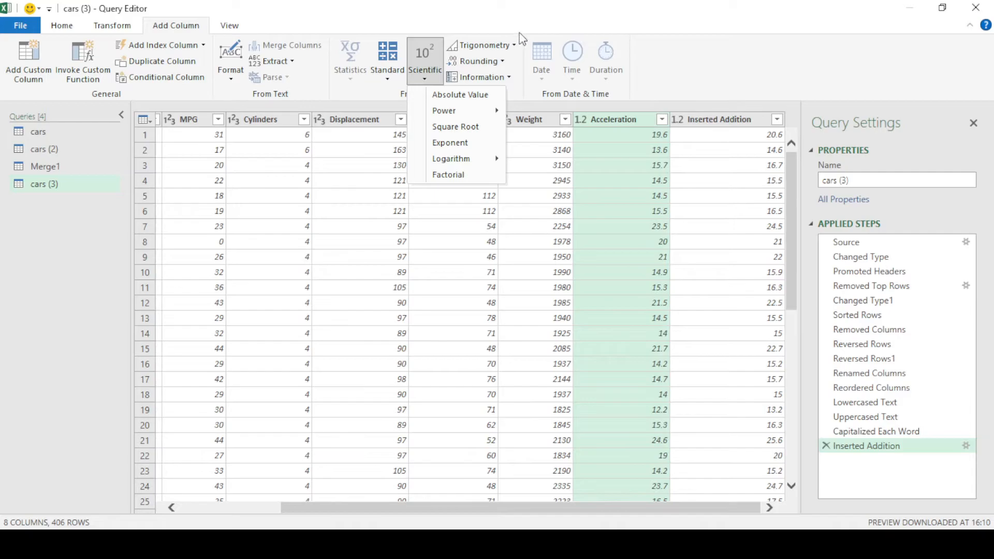
pyautogui.click(496, 50)
pyautogui.click(690, 72)
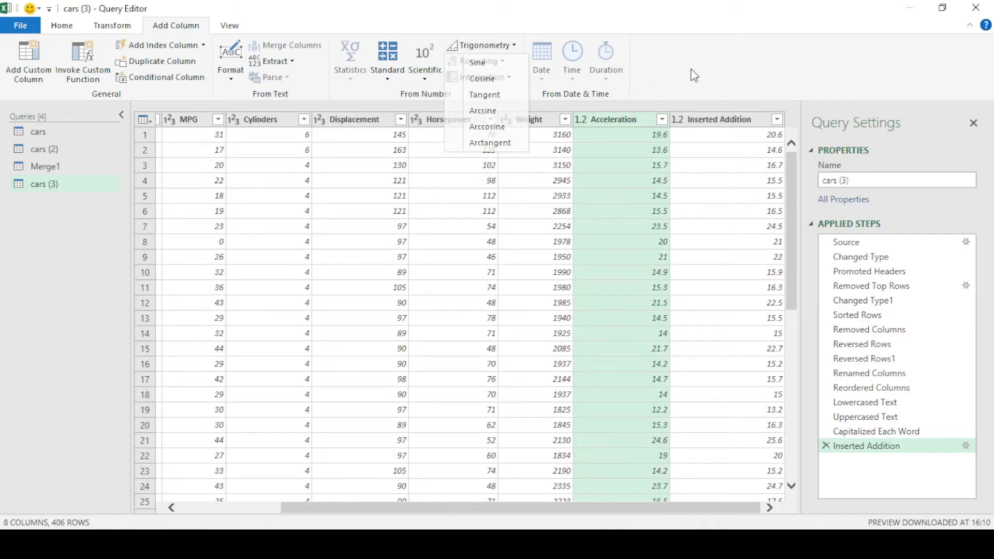
pyautogui.click(283, 64)
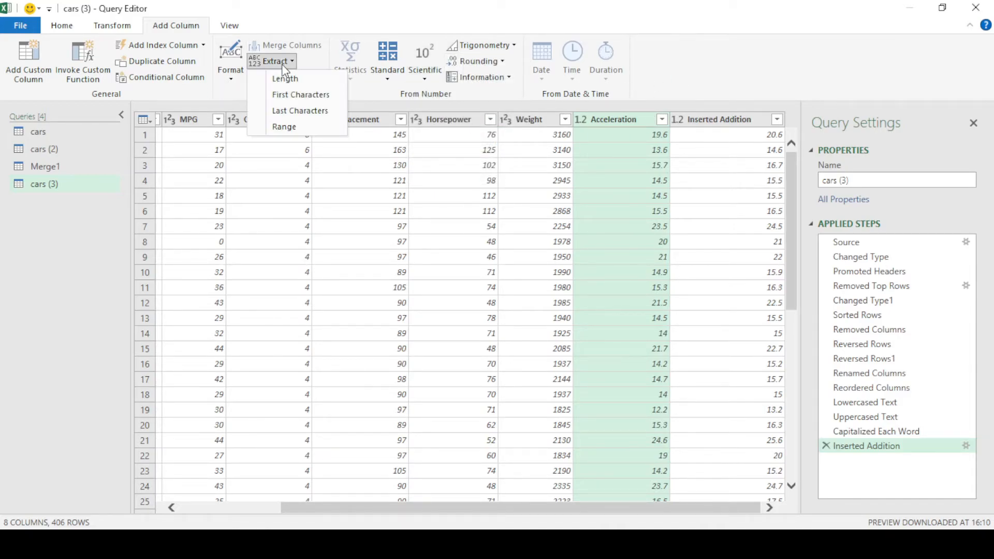
pyautogui.click(240, 77)
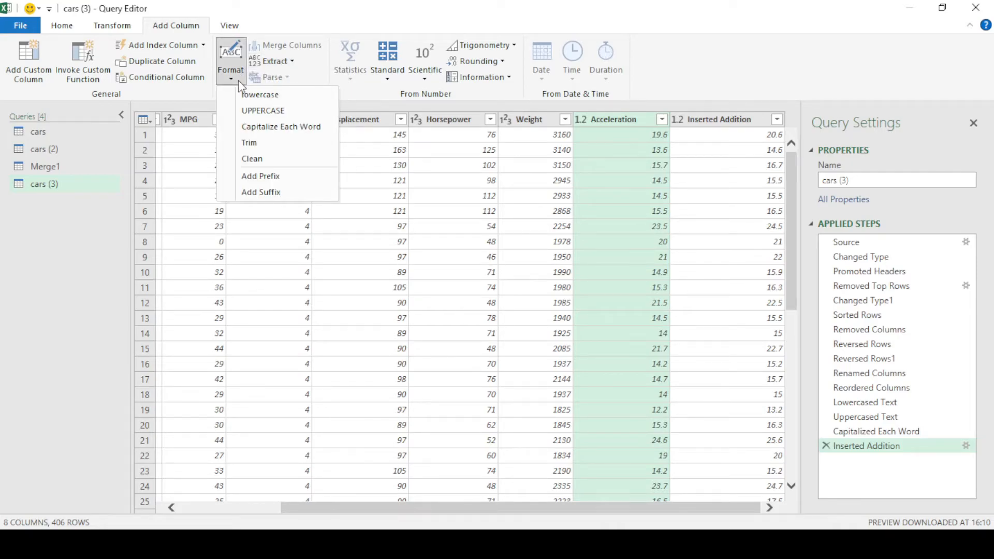
pyautogui.click(96, 254)
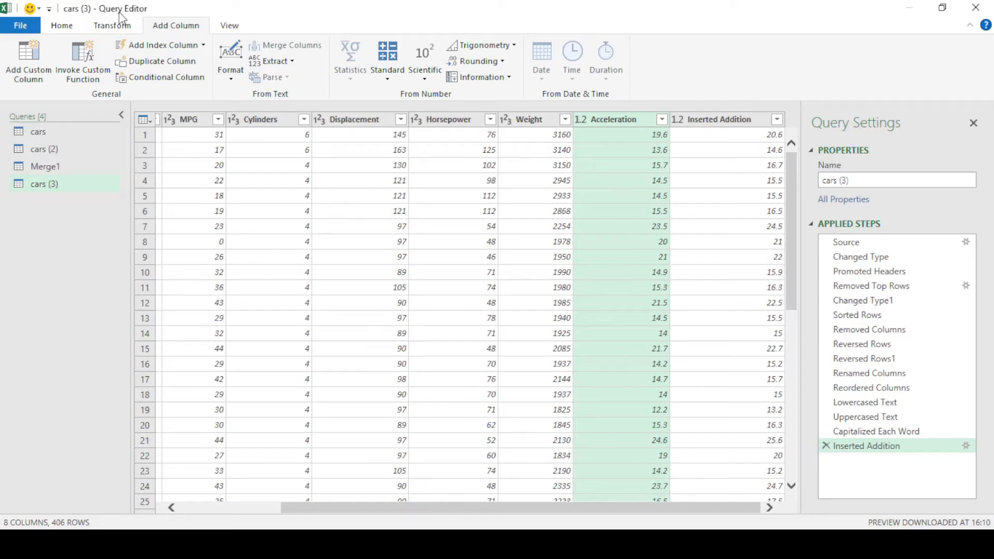
# - Close the query editor and load the cars (3) query into the workbook
pyautogui.click(61, 26)
pyautogui.click(4, 78)
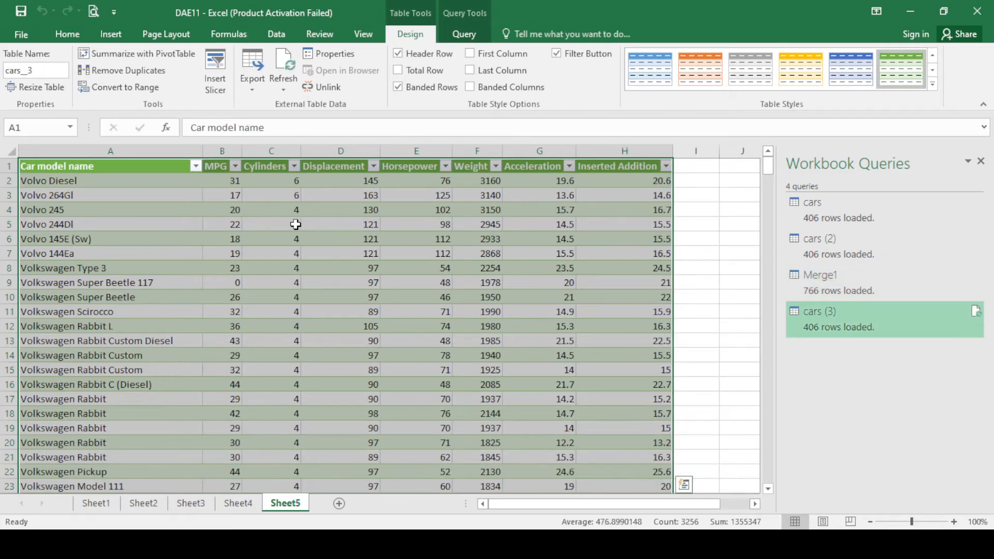
# - Review the worksheets from Sheet1 to Sheet5 and the query table loaded on each
pyautogui.click(102, 506)
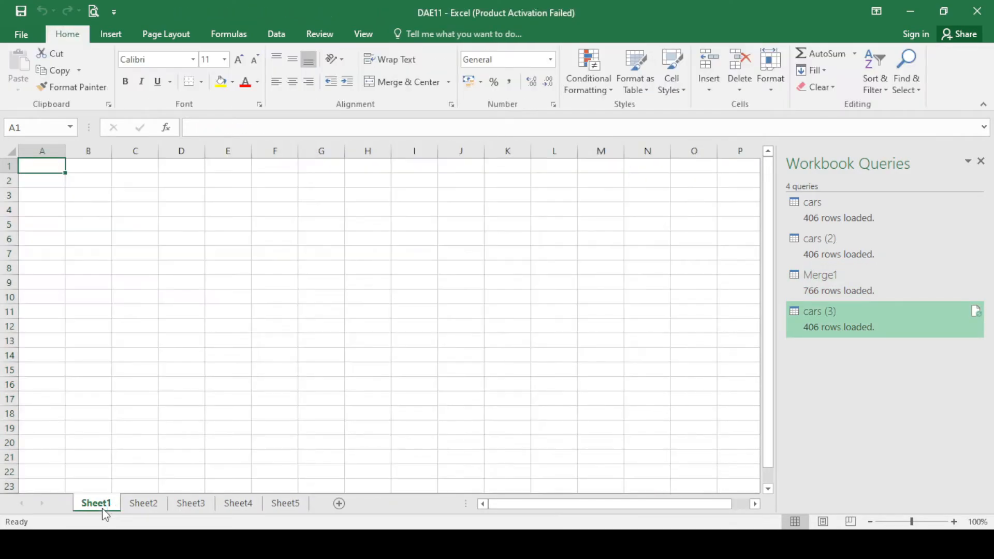
pyautogui.click(136, 505)
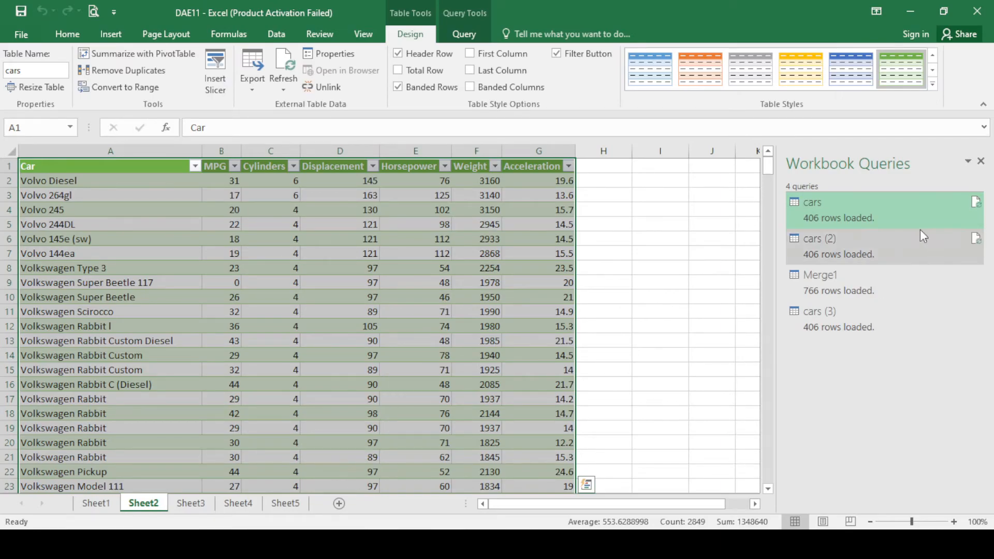
pyautogui.click(206, 510)
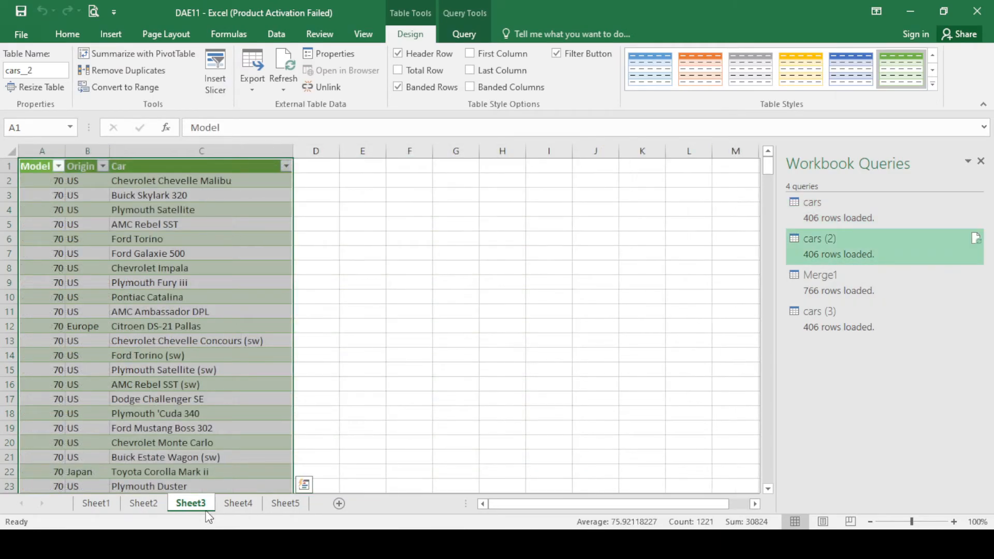
pyautogui.click(231, 509)
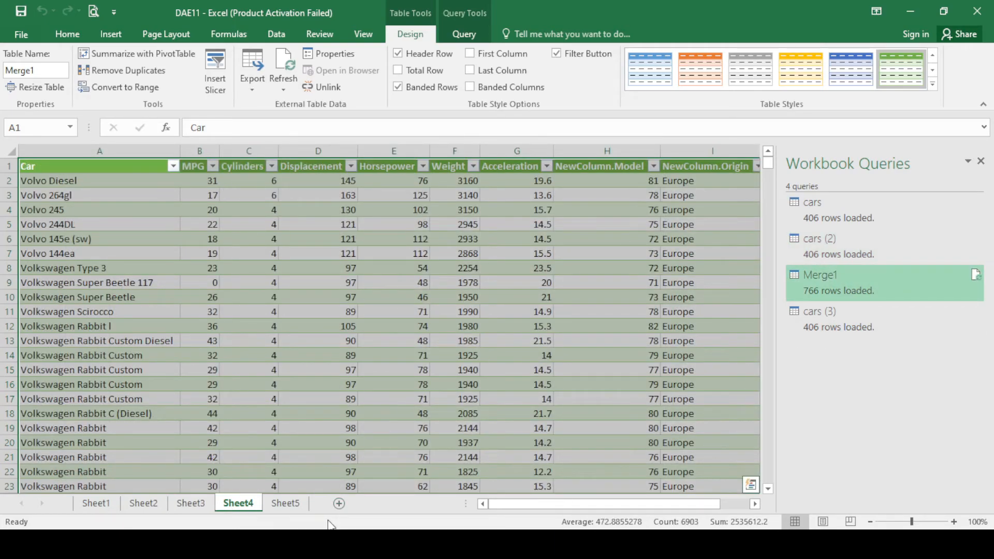
pyautogui.click(301, 509)
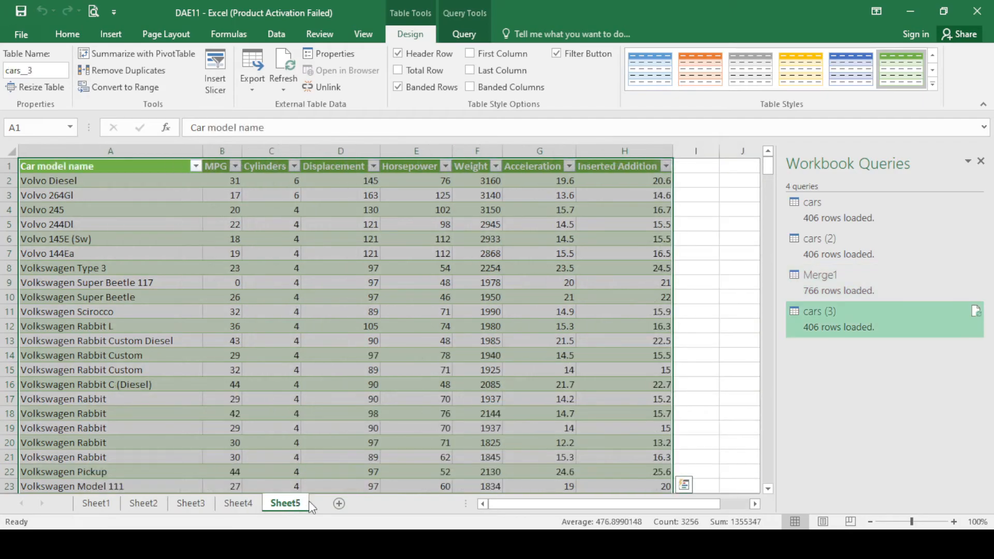
pyautogui.click(709, 310)
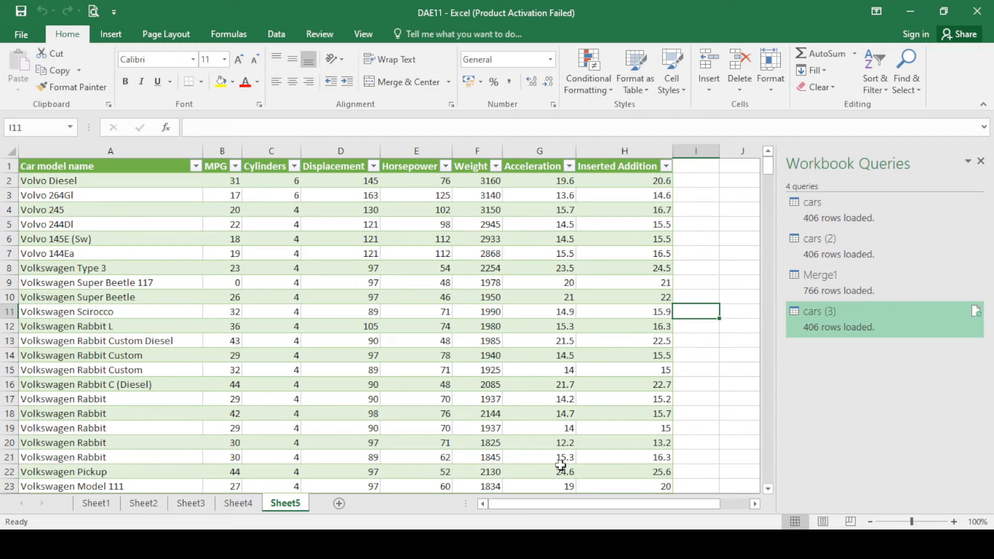
# - View the raw source data in the cars workbook, and return to the DAE11 workbook
pyautogui.click(517, 544)
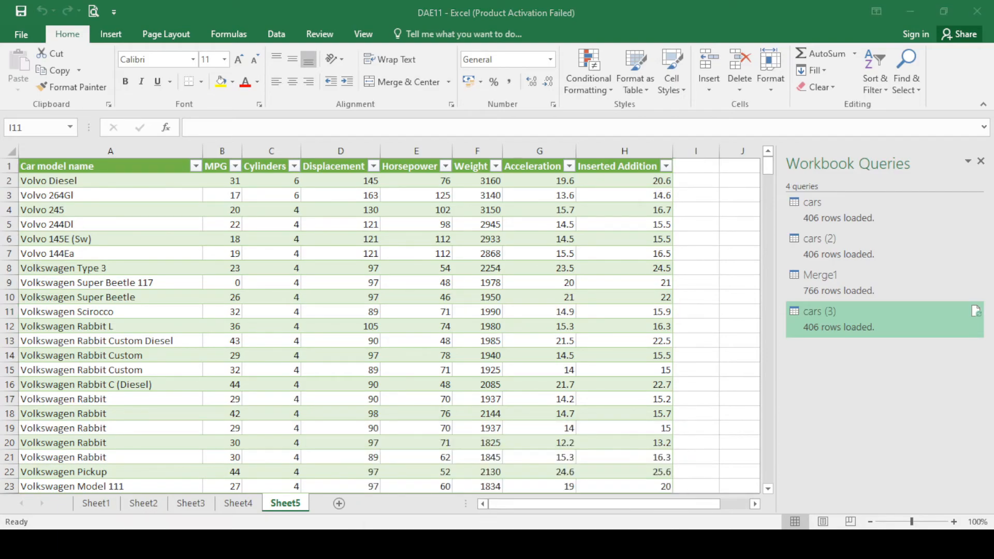
pyautogui.click(564, 478)
pyautogui.moveTo(517, 544)
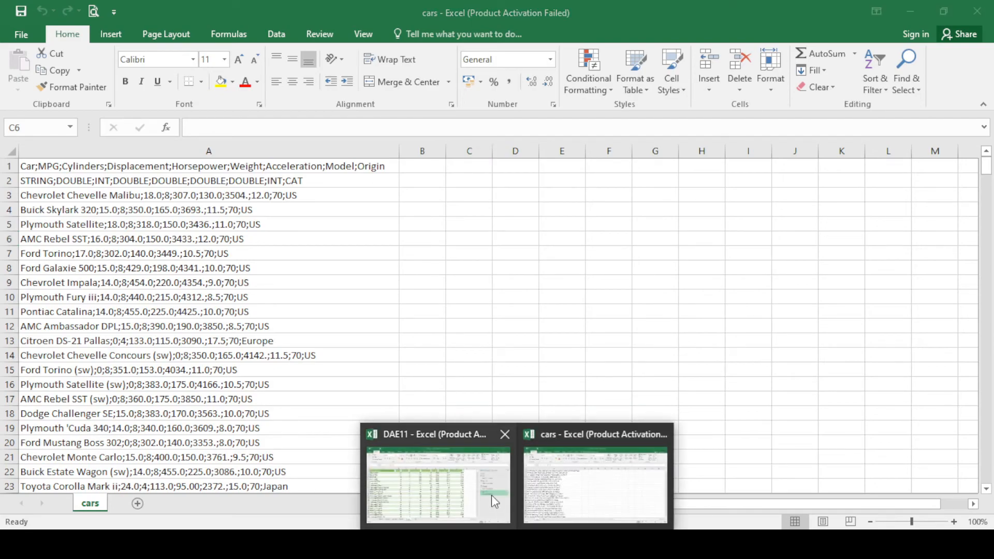
pyautogui.click(487, 483)
# - Compare the query tables on Sheet2 through Sheet5 with the raw data in the cars workbook
pyautogui.click(141, 506)
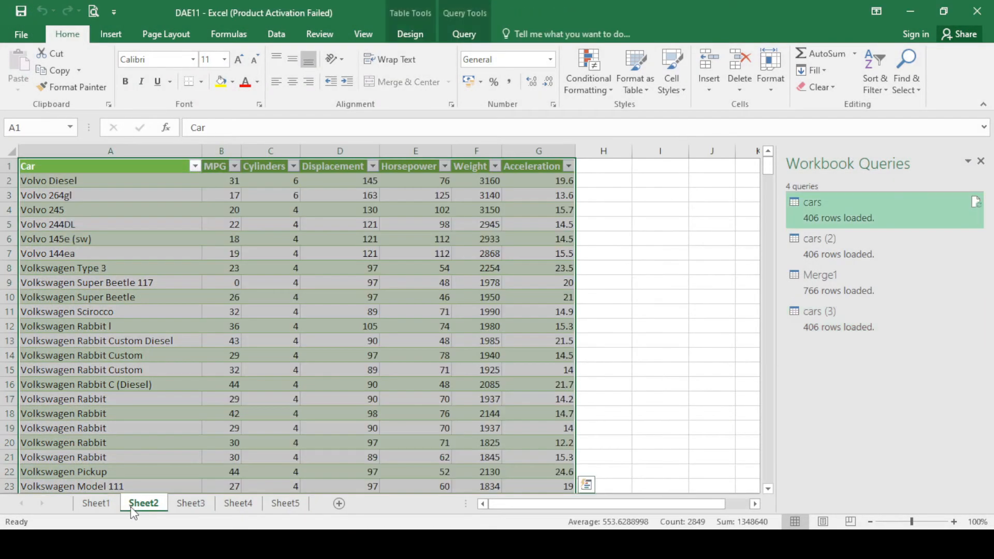
pyautogui.click(210, 506)
pyautogui.click(239, 504)
pyautogui.click(297, 505)
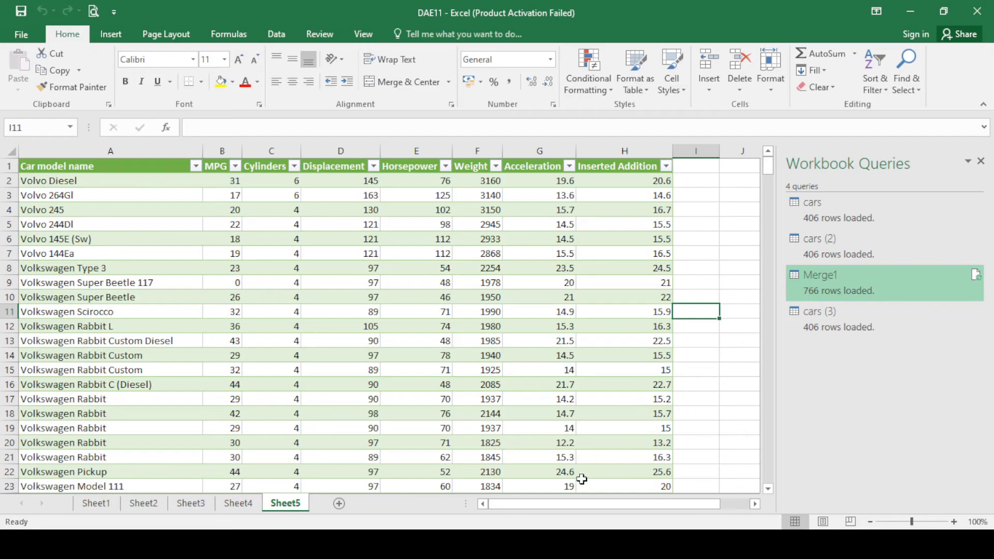
pyautogui.click(583, 479)
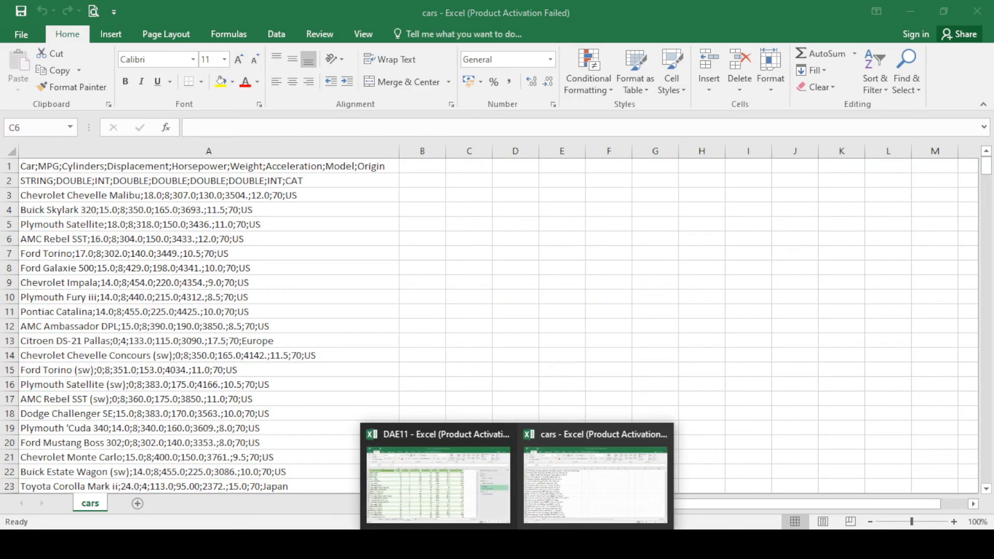
pyautogui.click(439, 466)
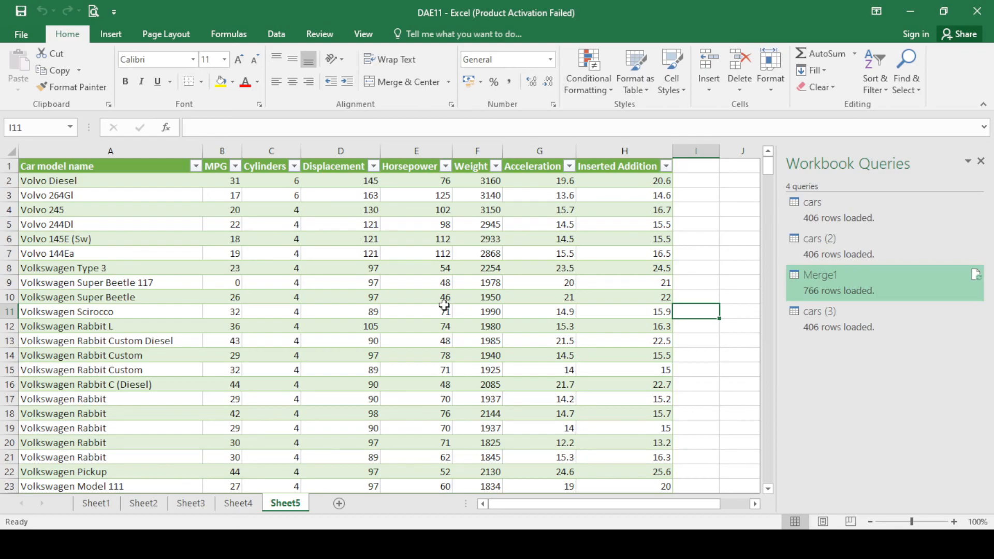
# - Minimize the DAE11 and cars workbooks to show the desktop
pyautogui.click(918, 17)
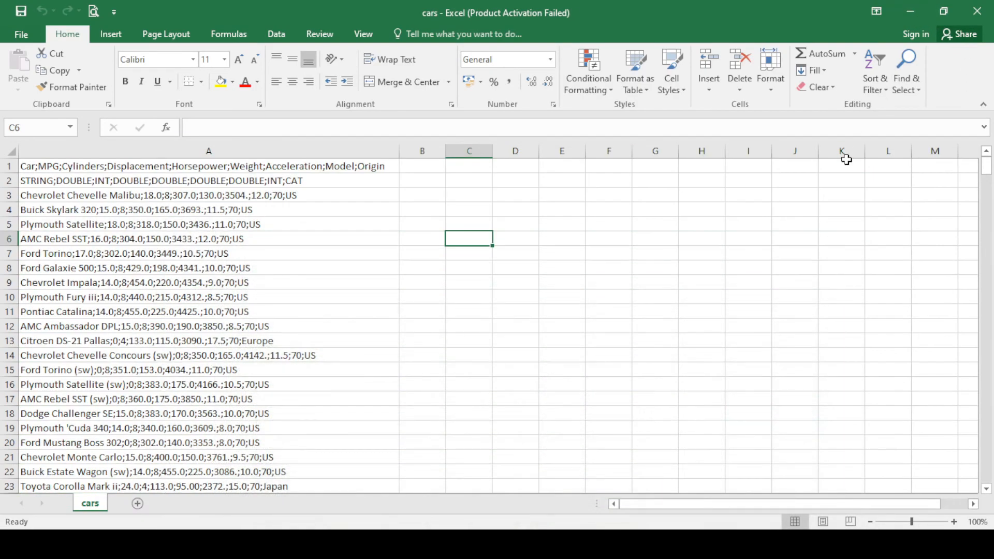
pyautogui.click(913, 10)
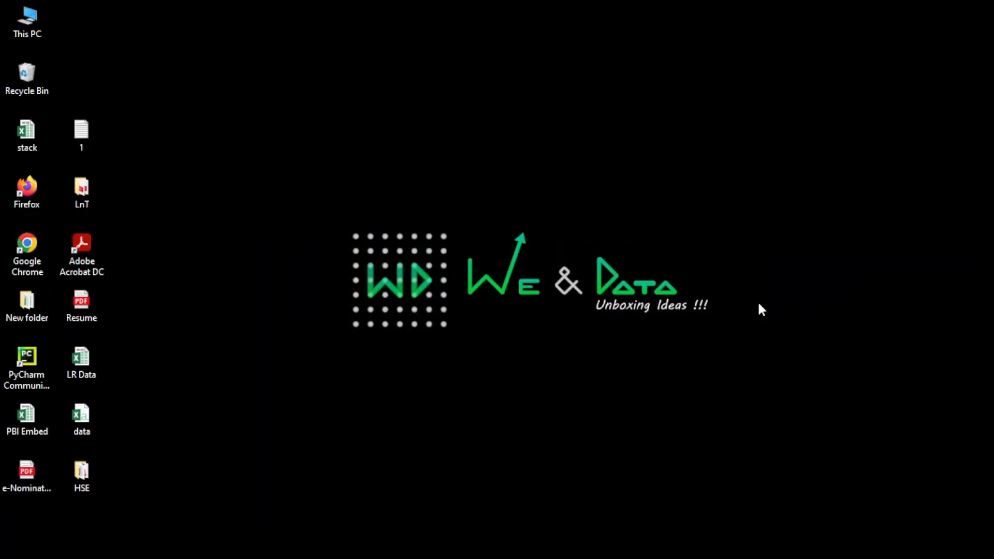